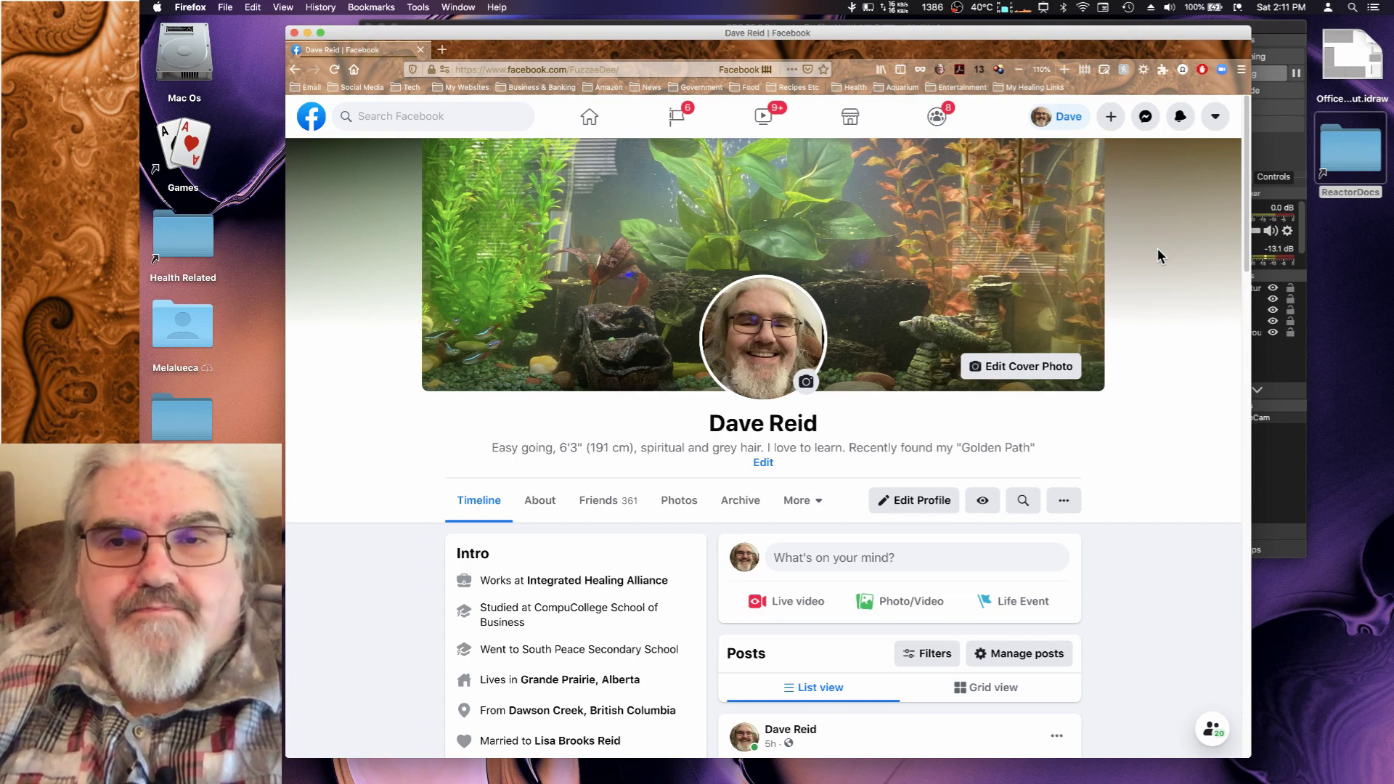
On the profile page, open the top-right account menu showing Settings & privacy and Log Out
left_click(1159, 181)
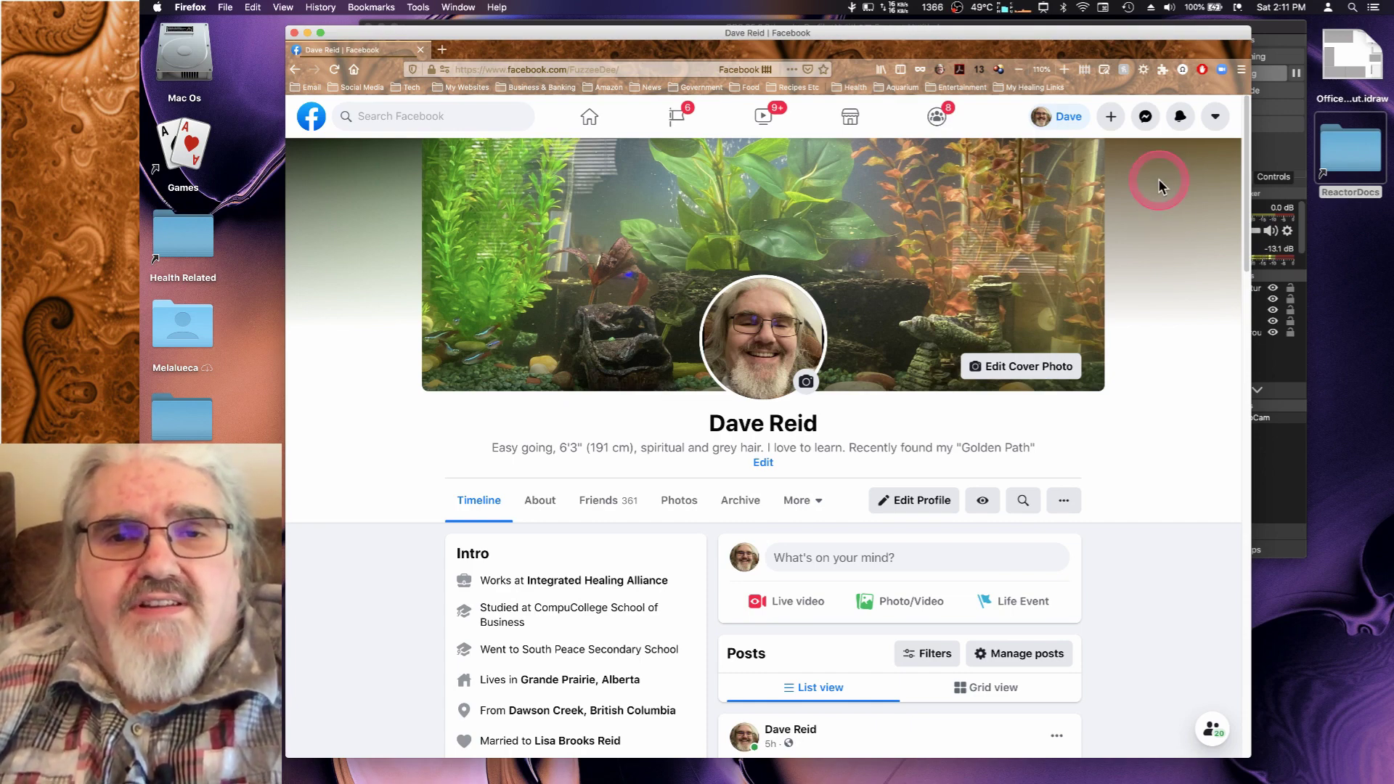
left_click(1153, 191)
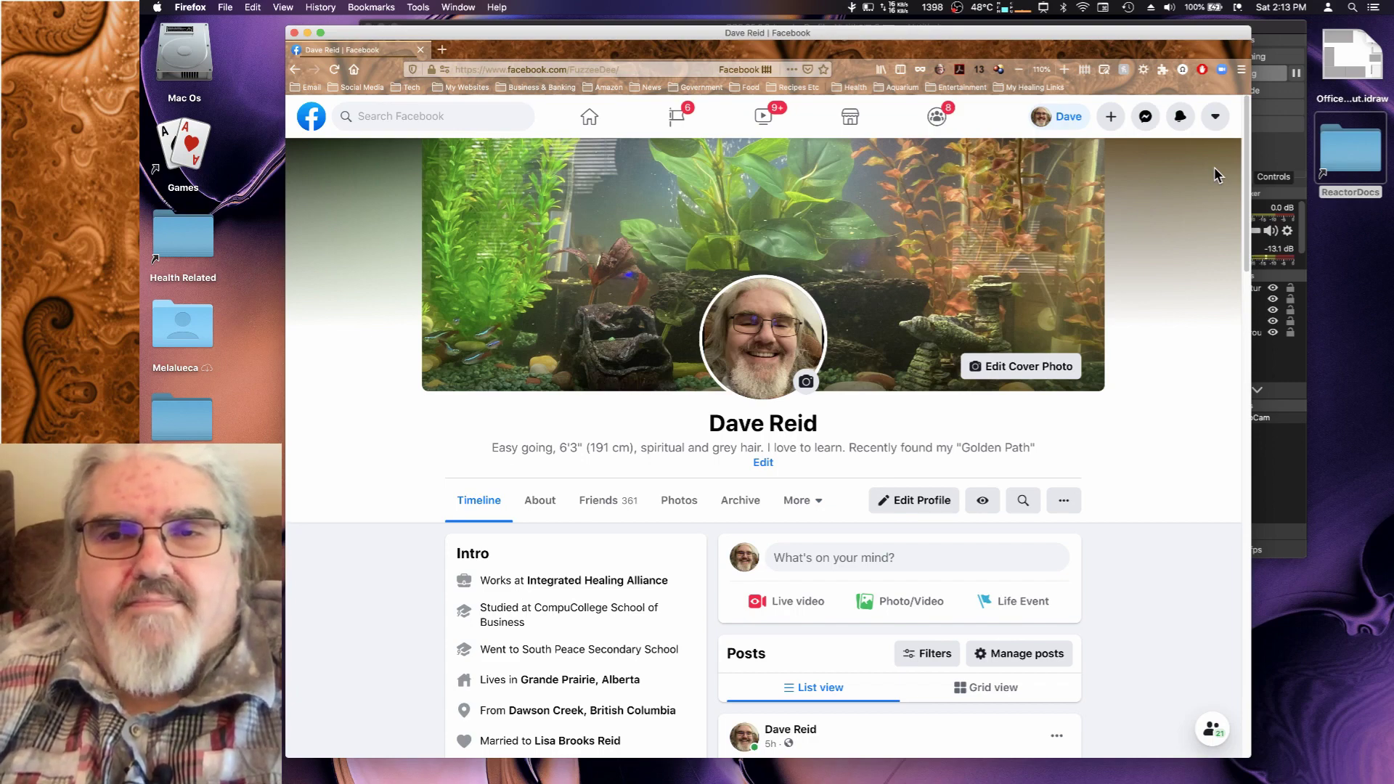
left_click(1204, 169)
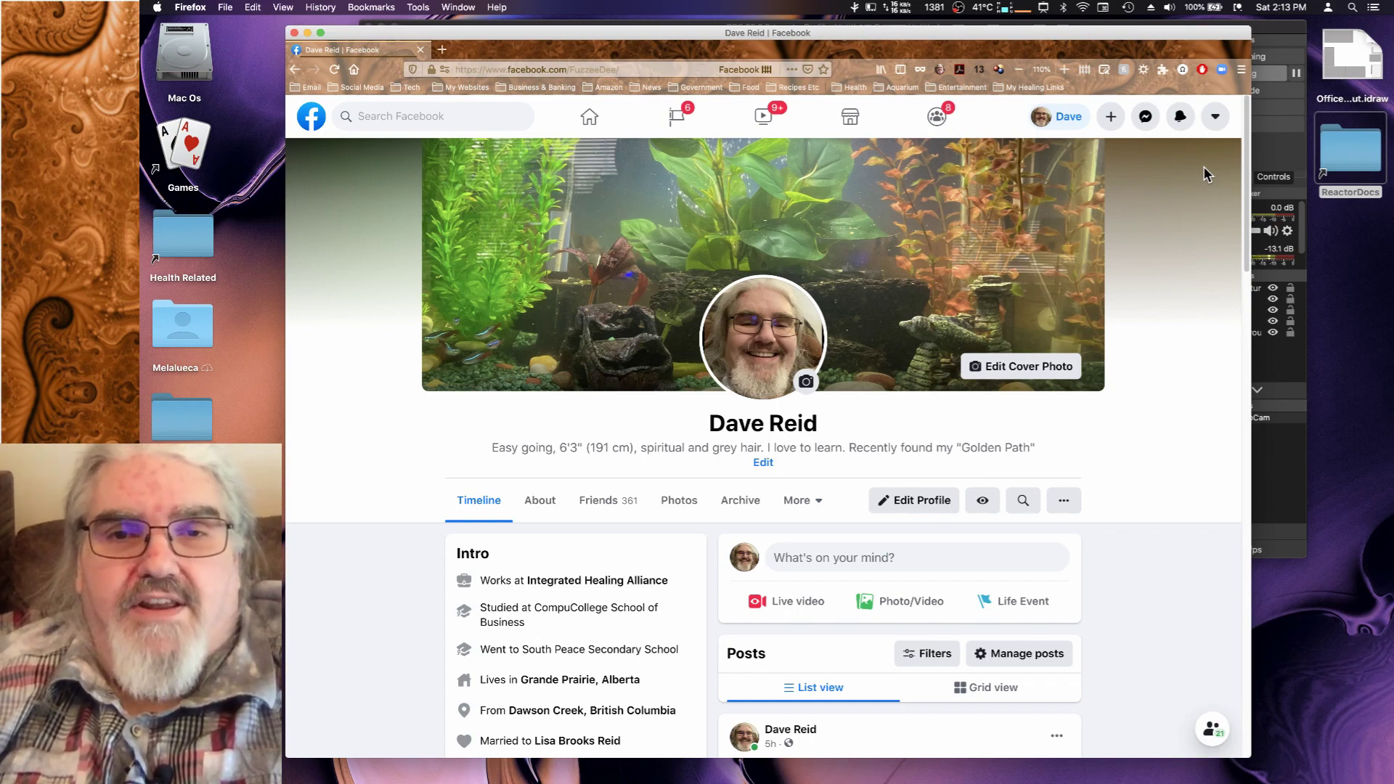
left_click(1208, 168)
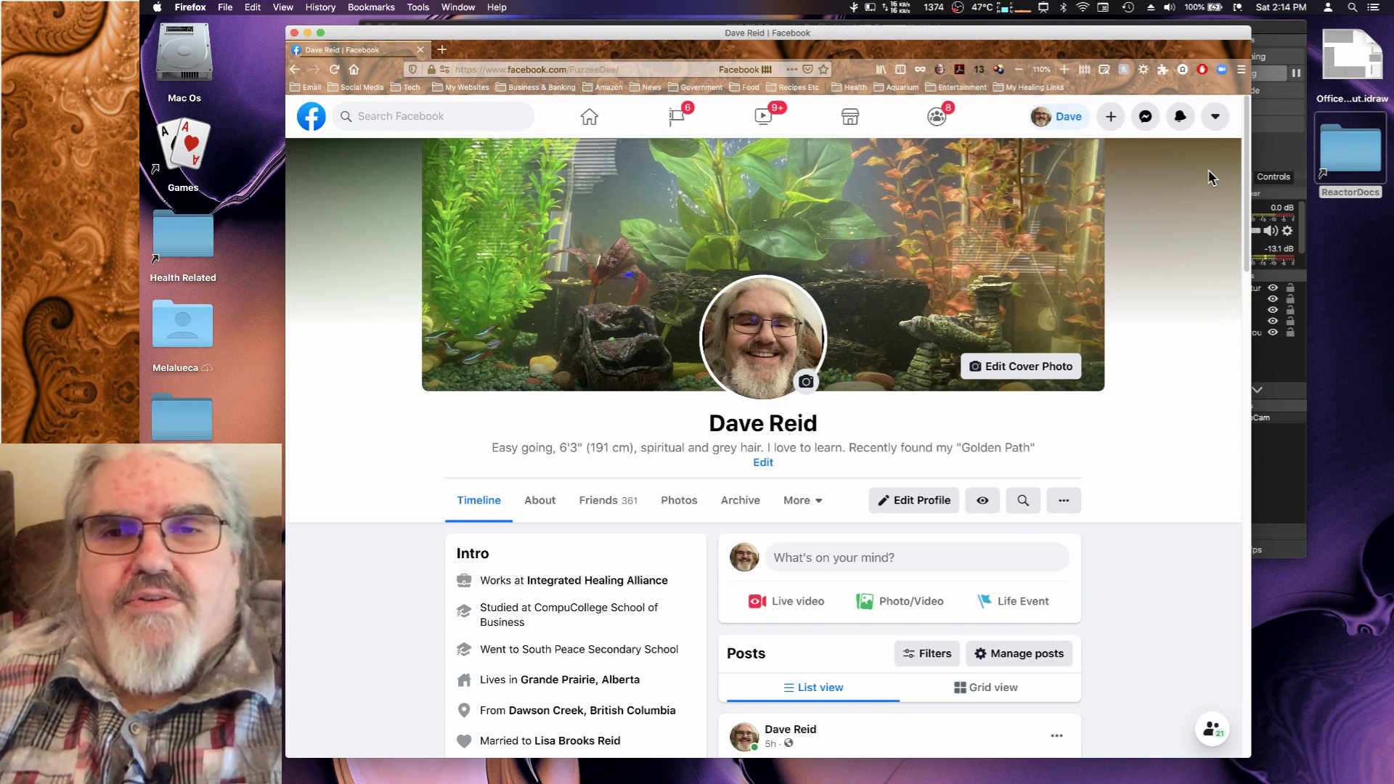
left_click(1214, 118)
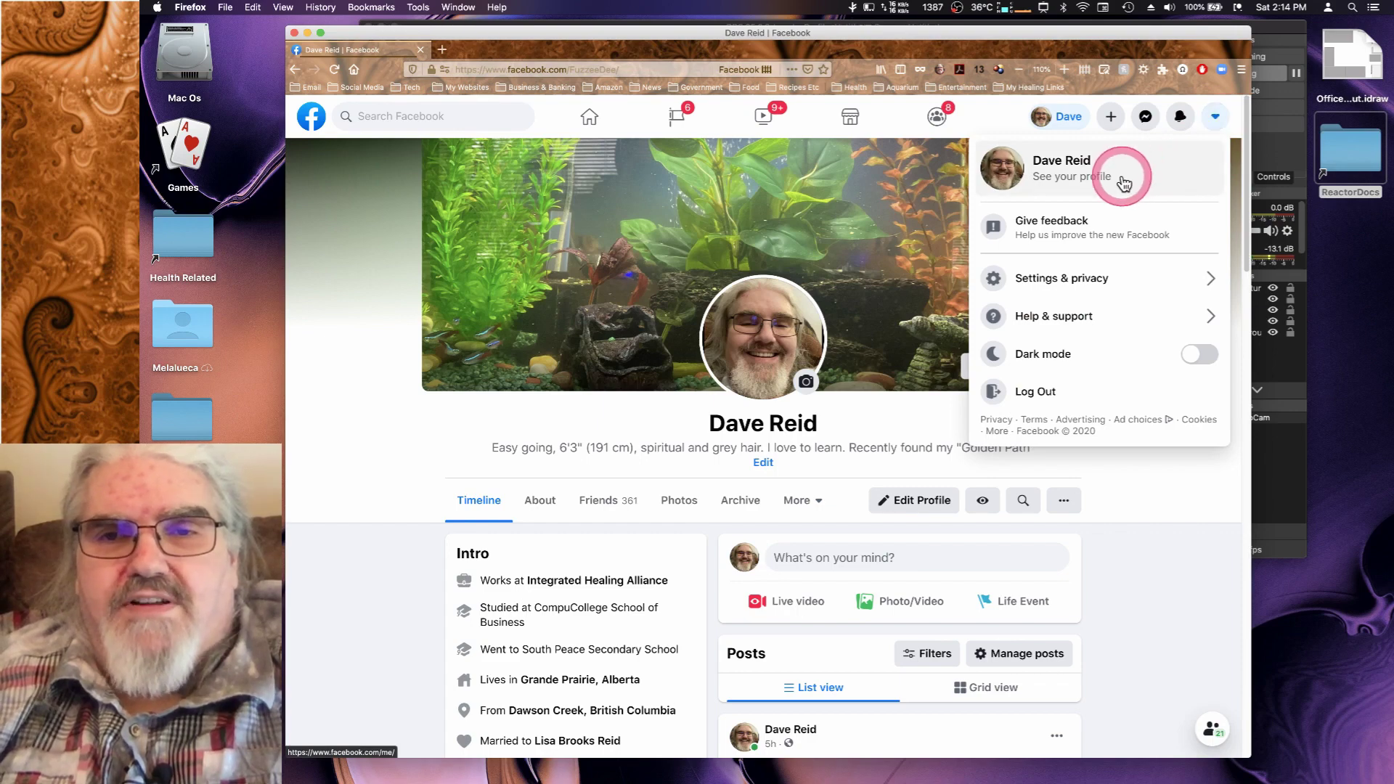
Go to Settings & privacy > Settings > Security and login
left_click(1128, 284)
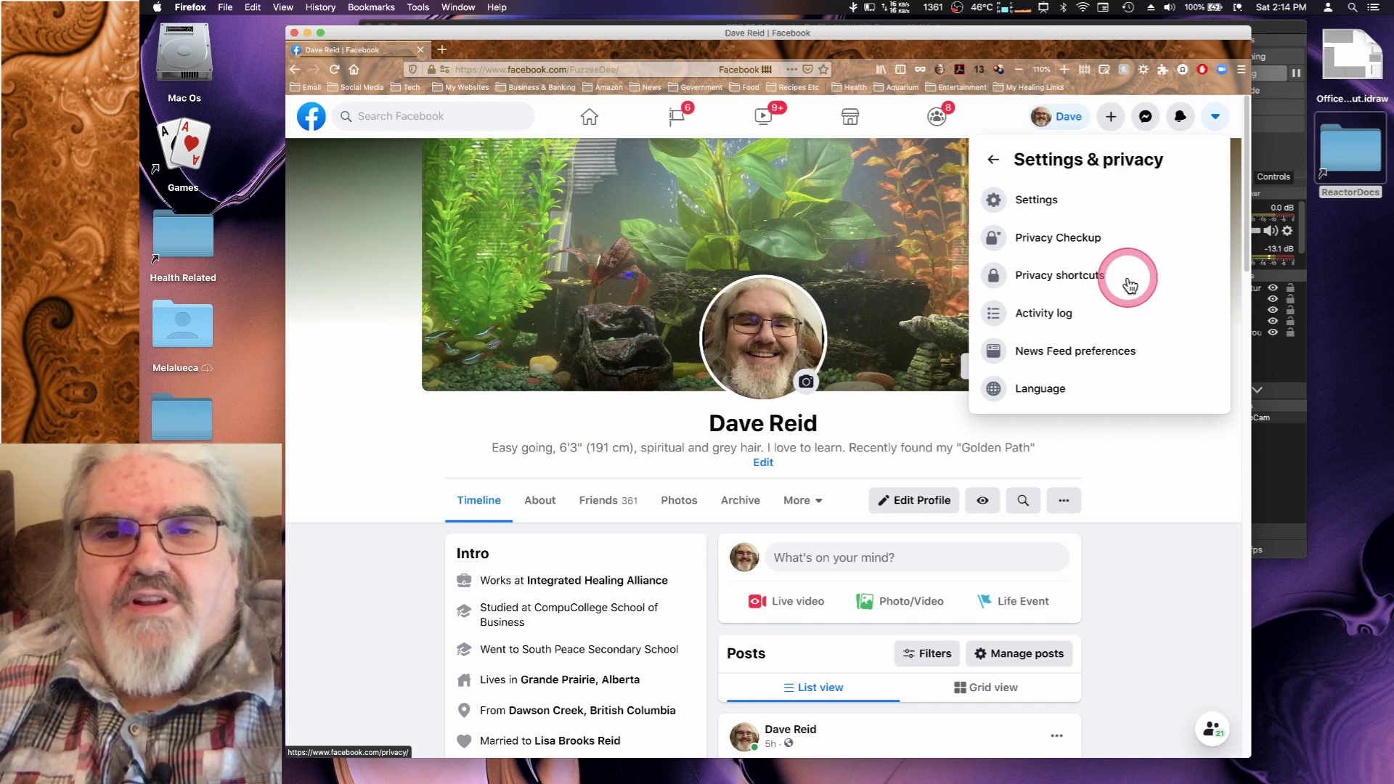
left_click(1143, 203)
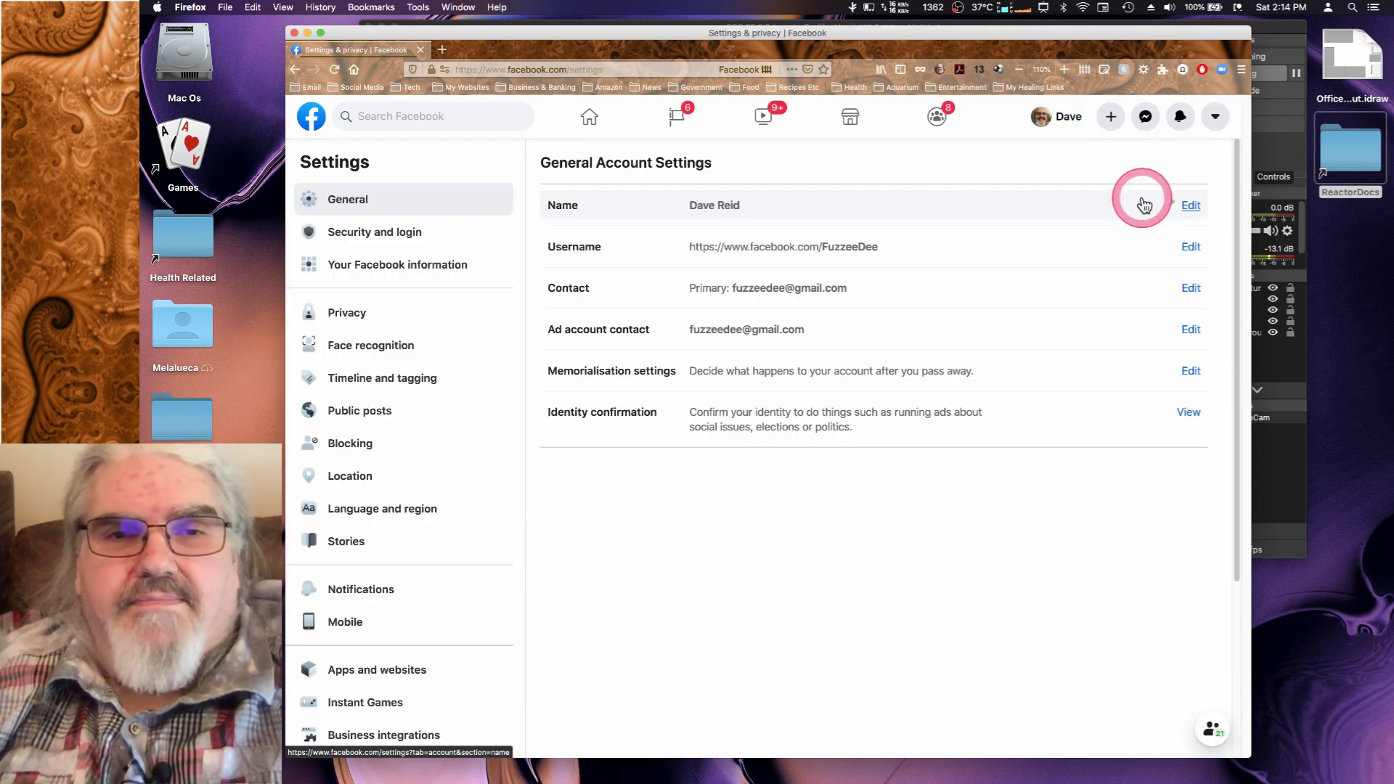
left_click(408, 235)
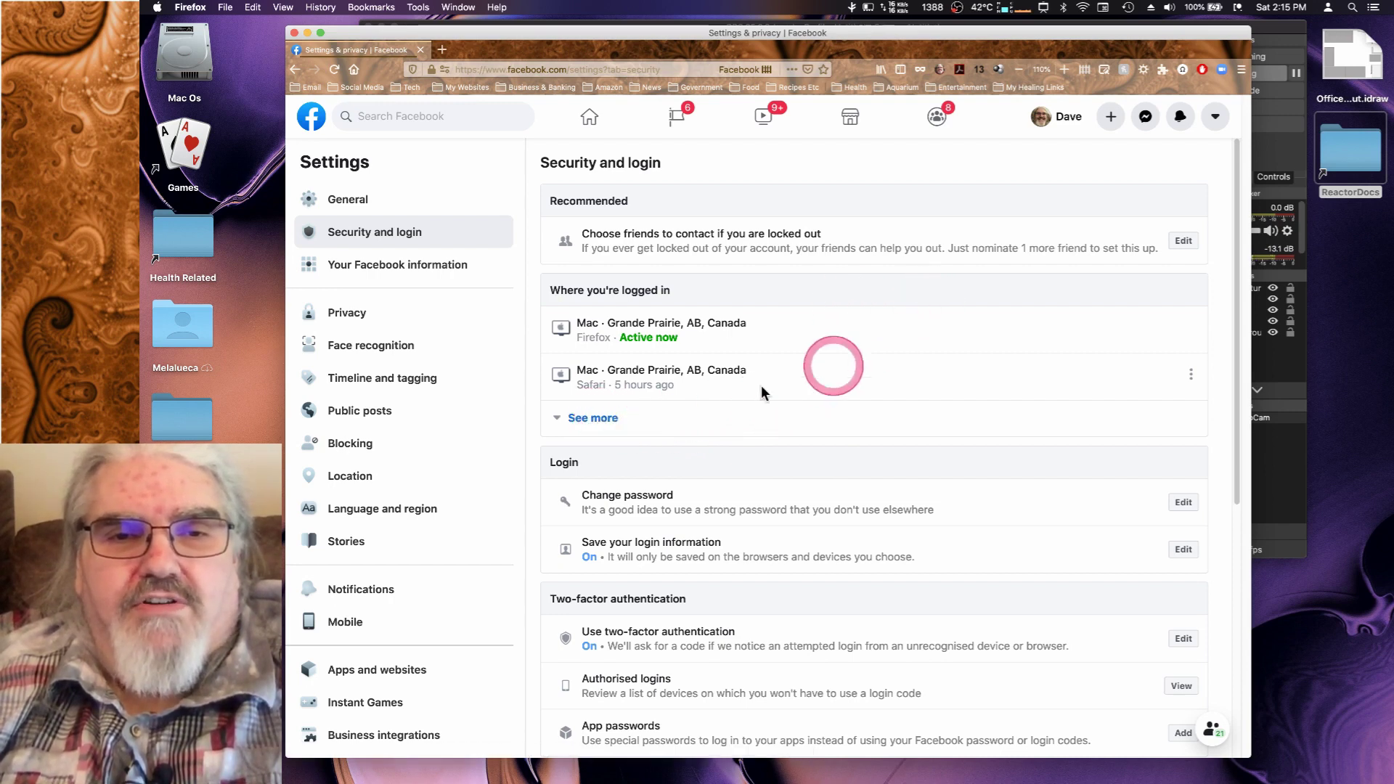
Log out of all sessions so only the Mac Firefox login remains listed
left_click(596, 420)
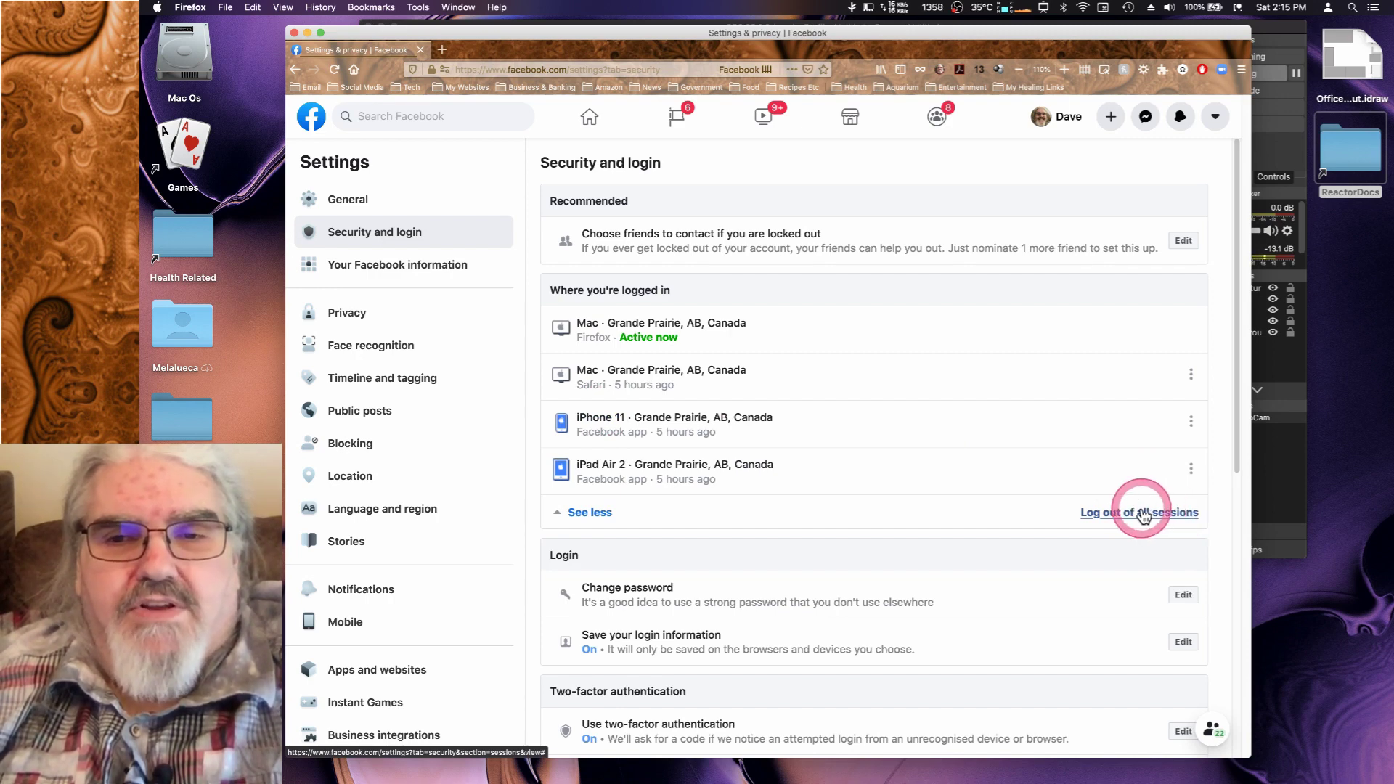
left_click(1144, 514)
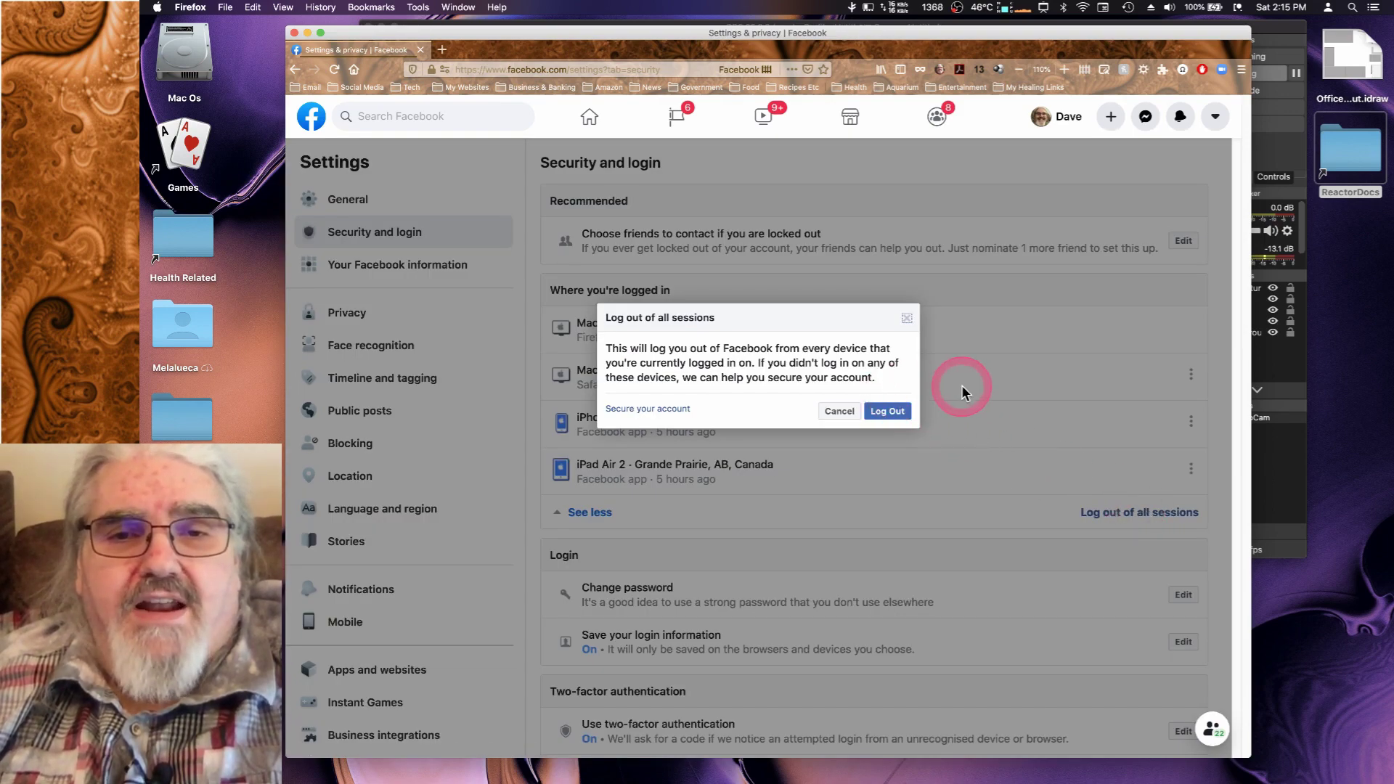
left_click(887, 411)
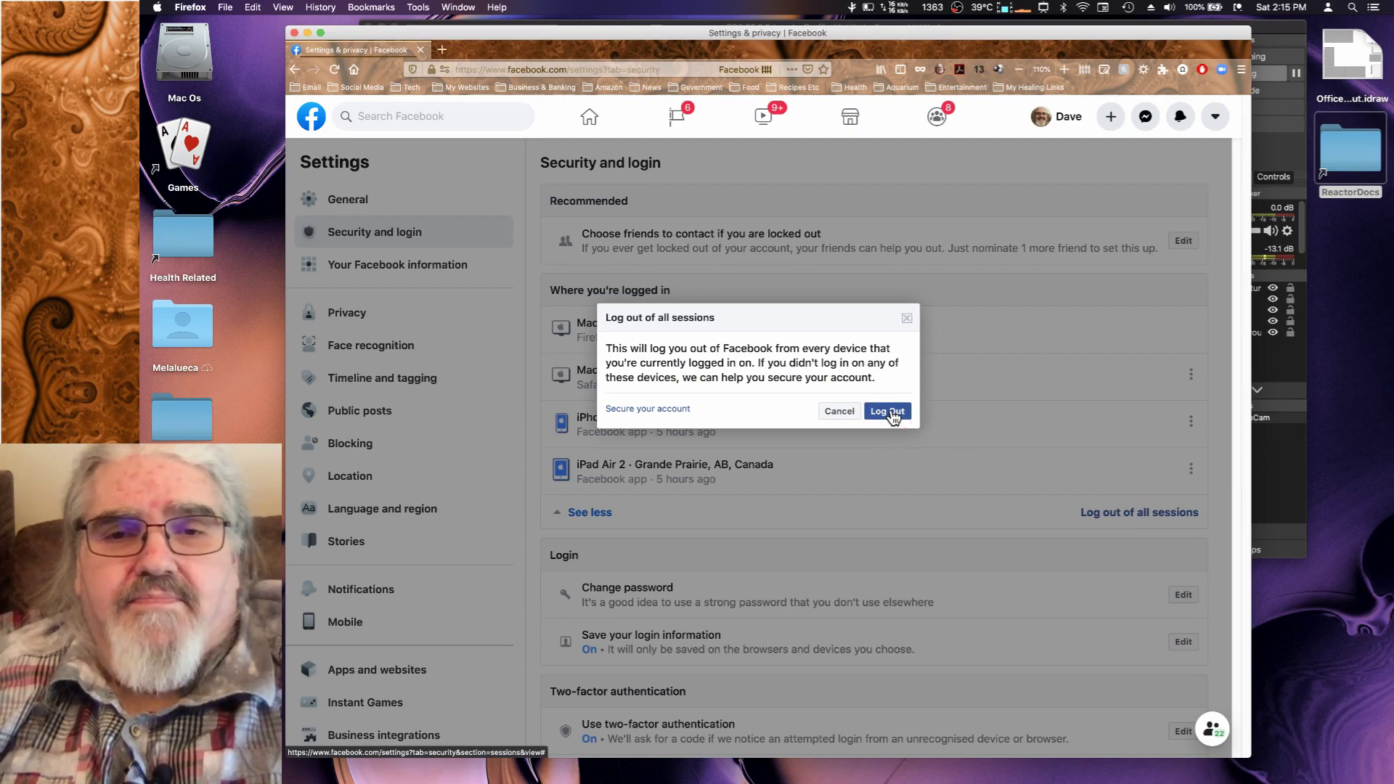
left_click(839, 411)
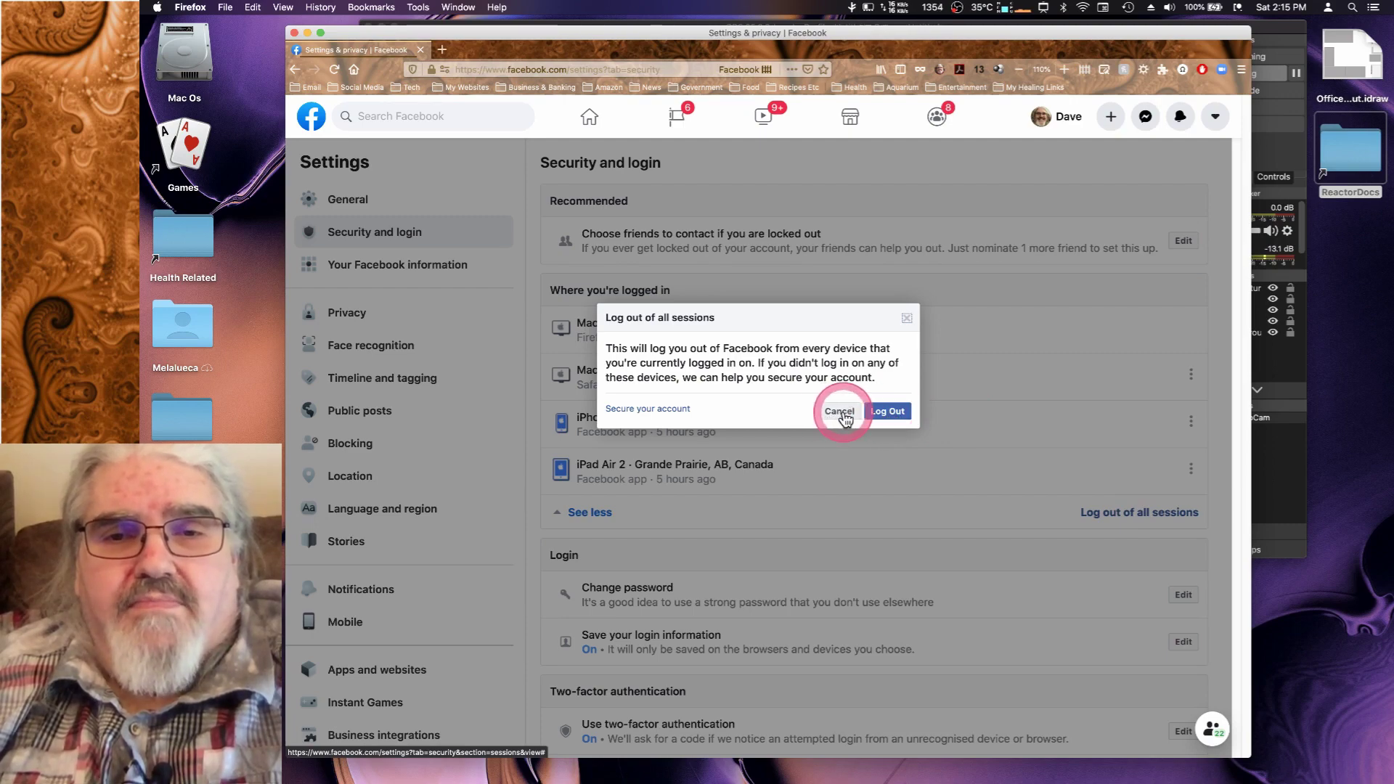
left_click(887, 411)
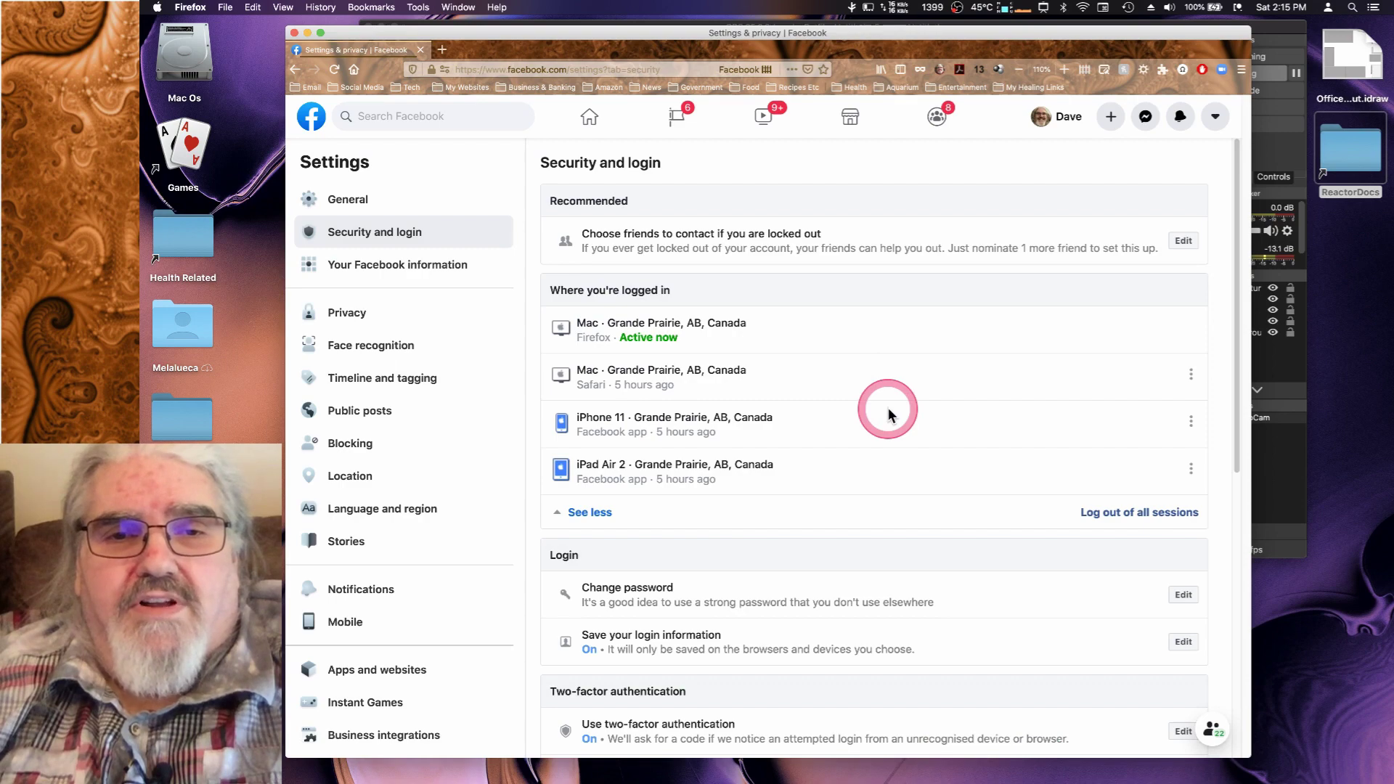
left_click(1020, 397)
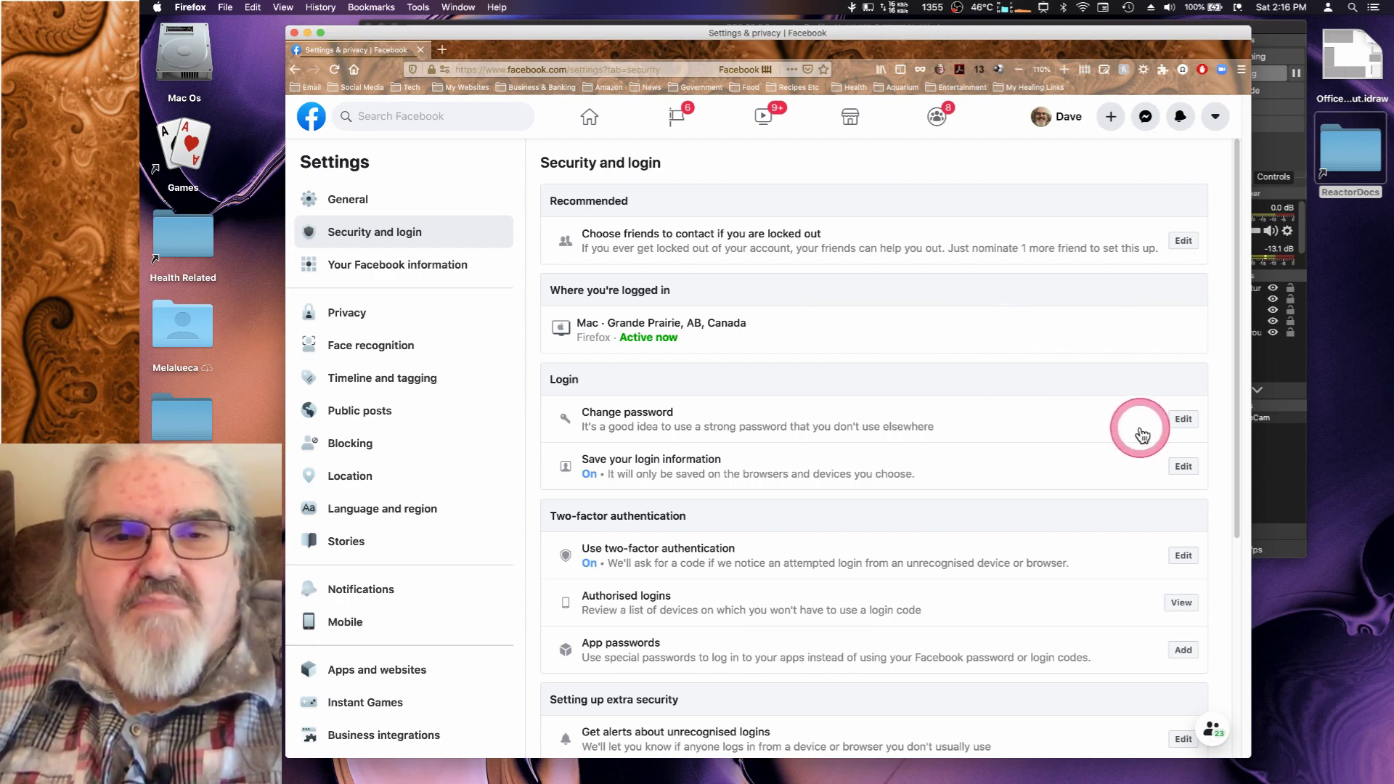
Expand the Change password form under Login
left_click(653, 412)
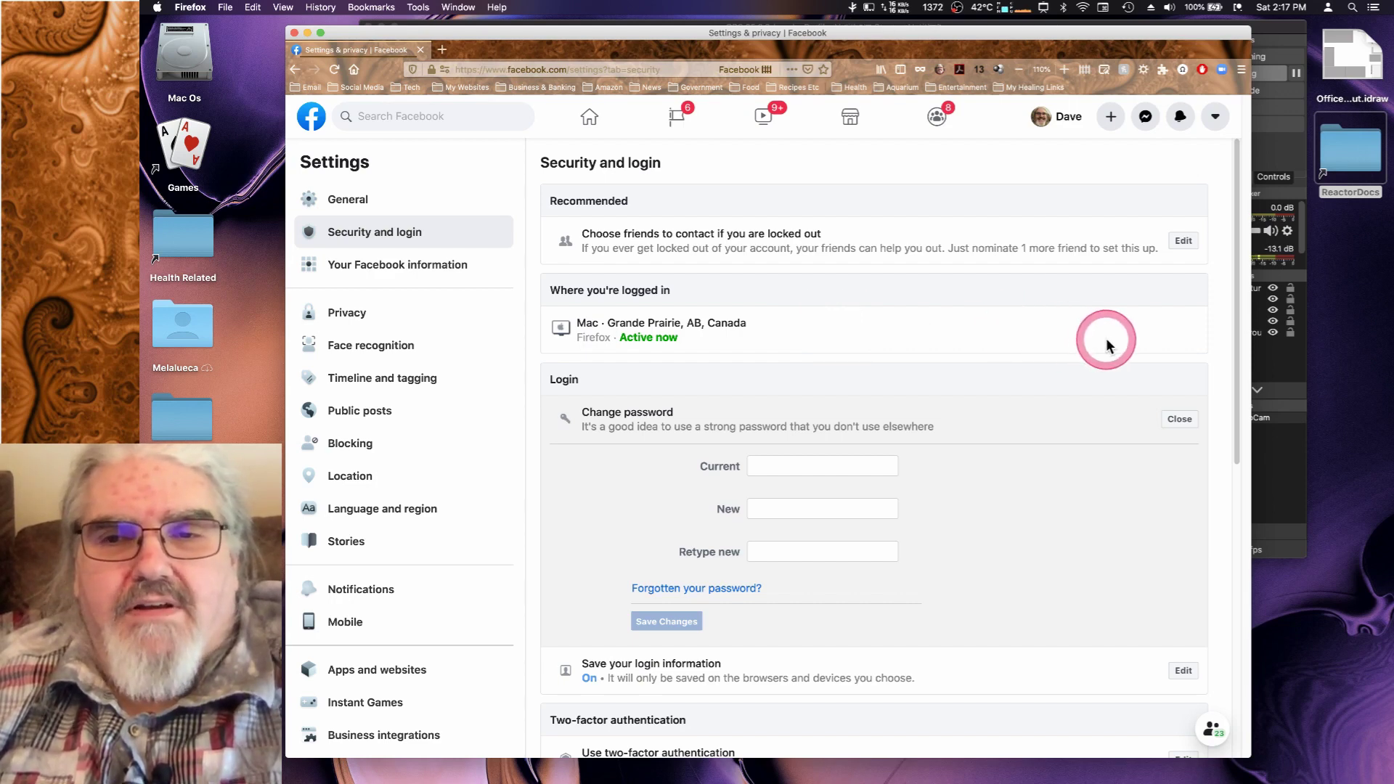
Open Use two-factor authentication and re-enter the account password to view its settings
scroll(1035, 363, "down", 5)
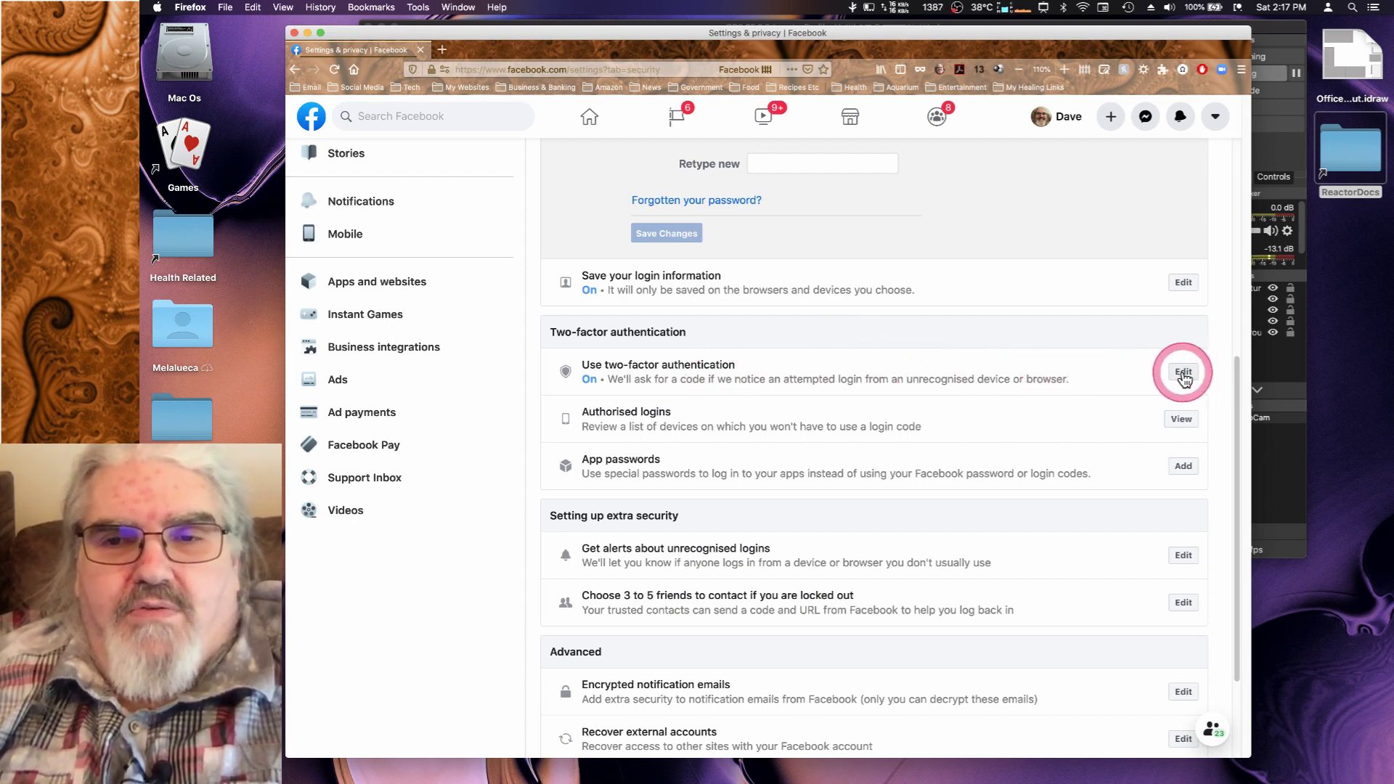
left_click(702, 369)
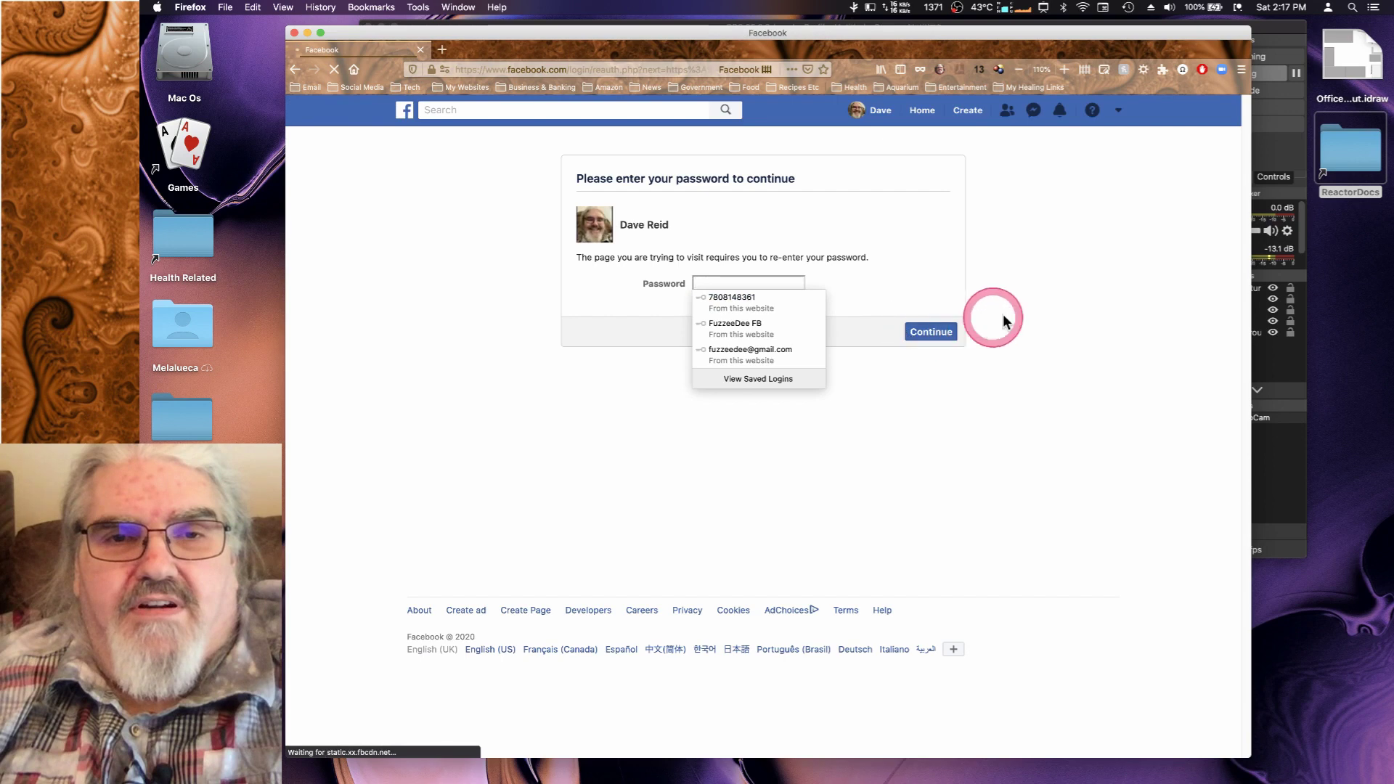
left_click(932, 331)
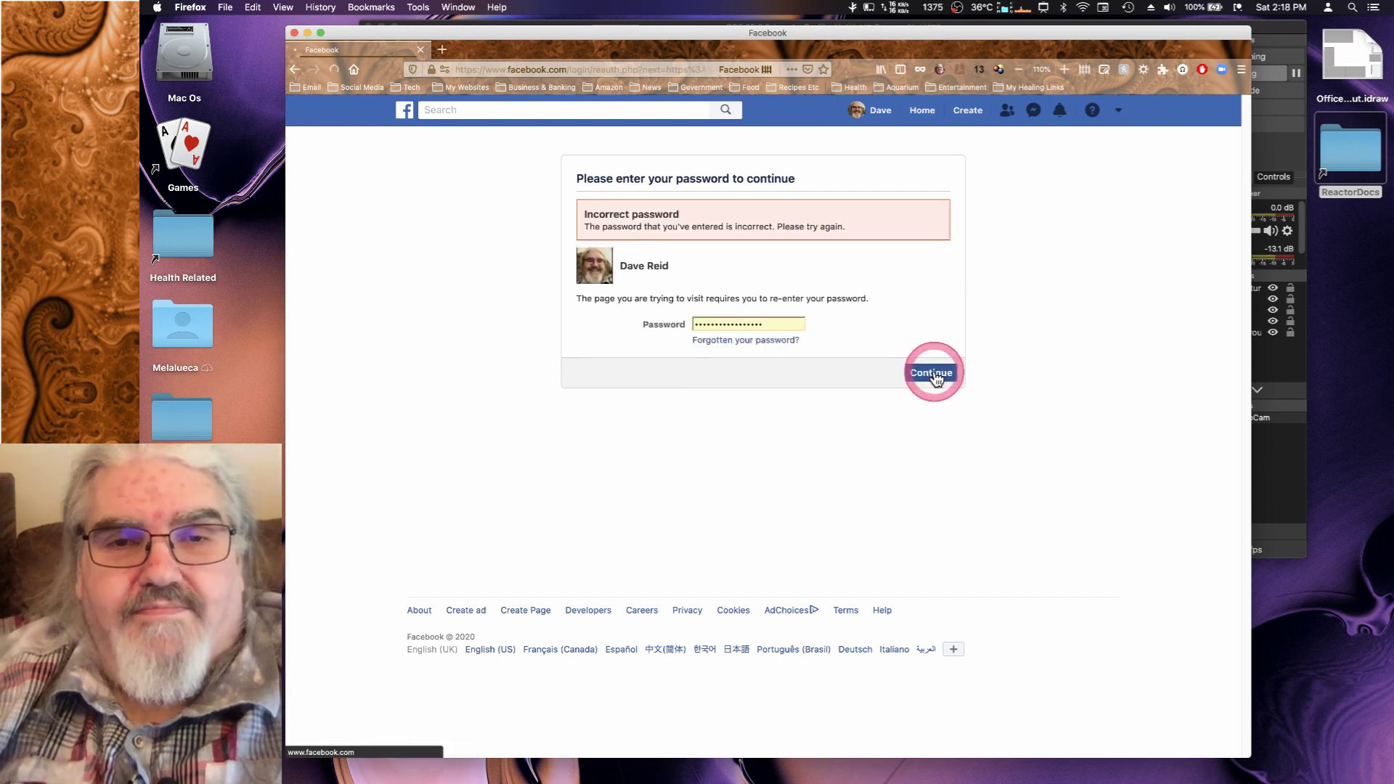
left_click(934, 374)
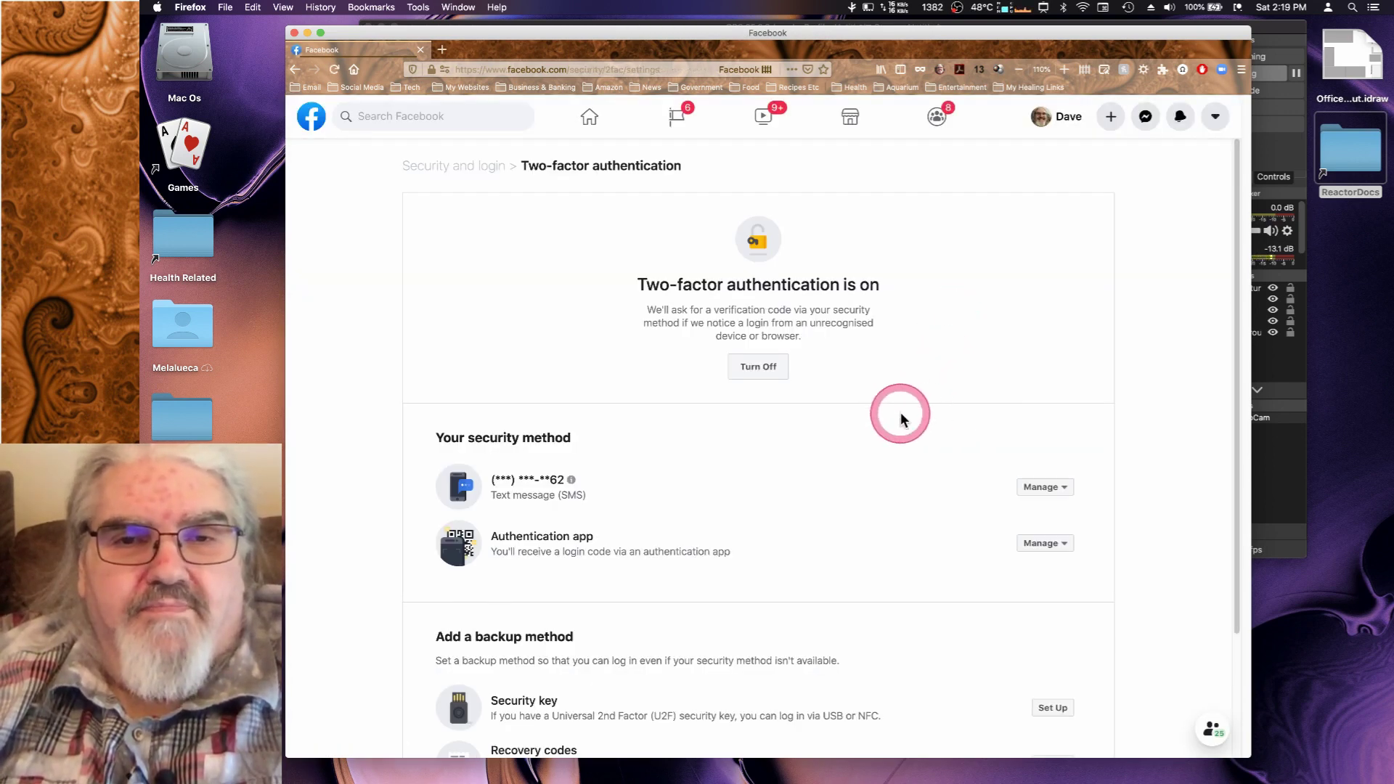
scroll(900, 412, "down", 1)
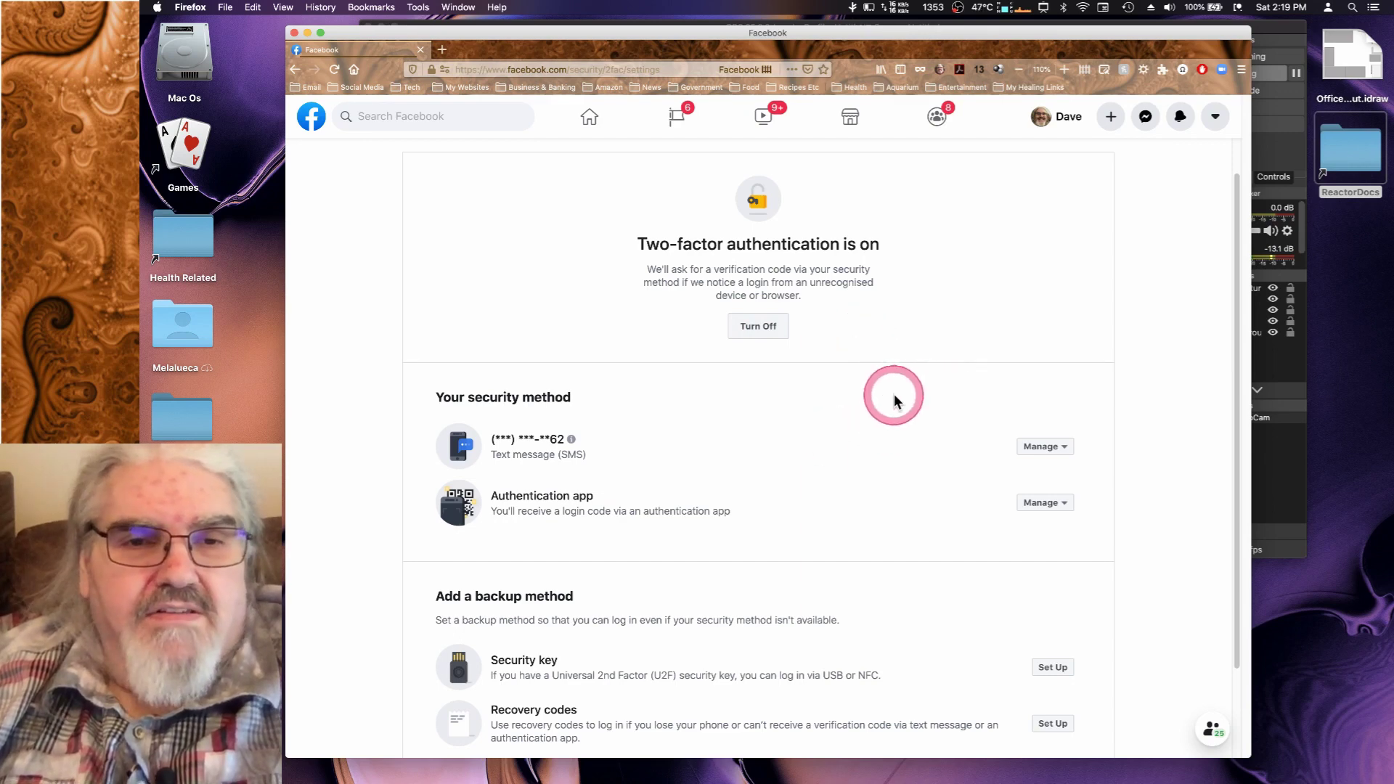
scroll(892, 402, "down", 3)
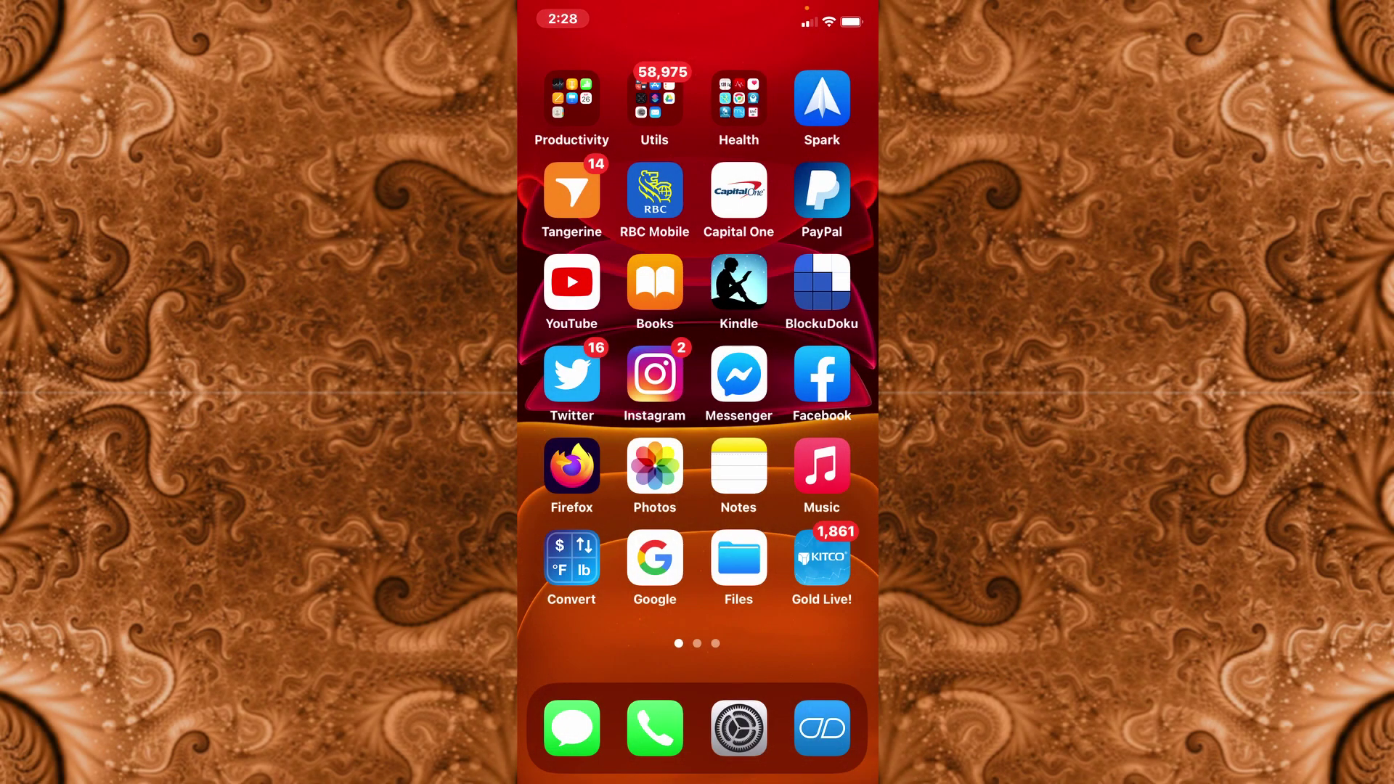
Launch the Facebook iPhone app and acknowledge the Session Expired alert
left_click(822, 374)
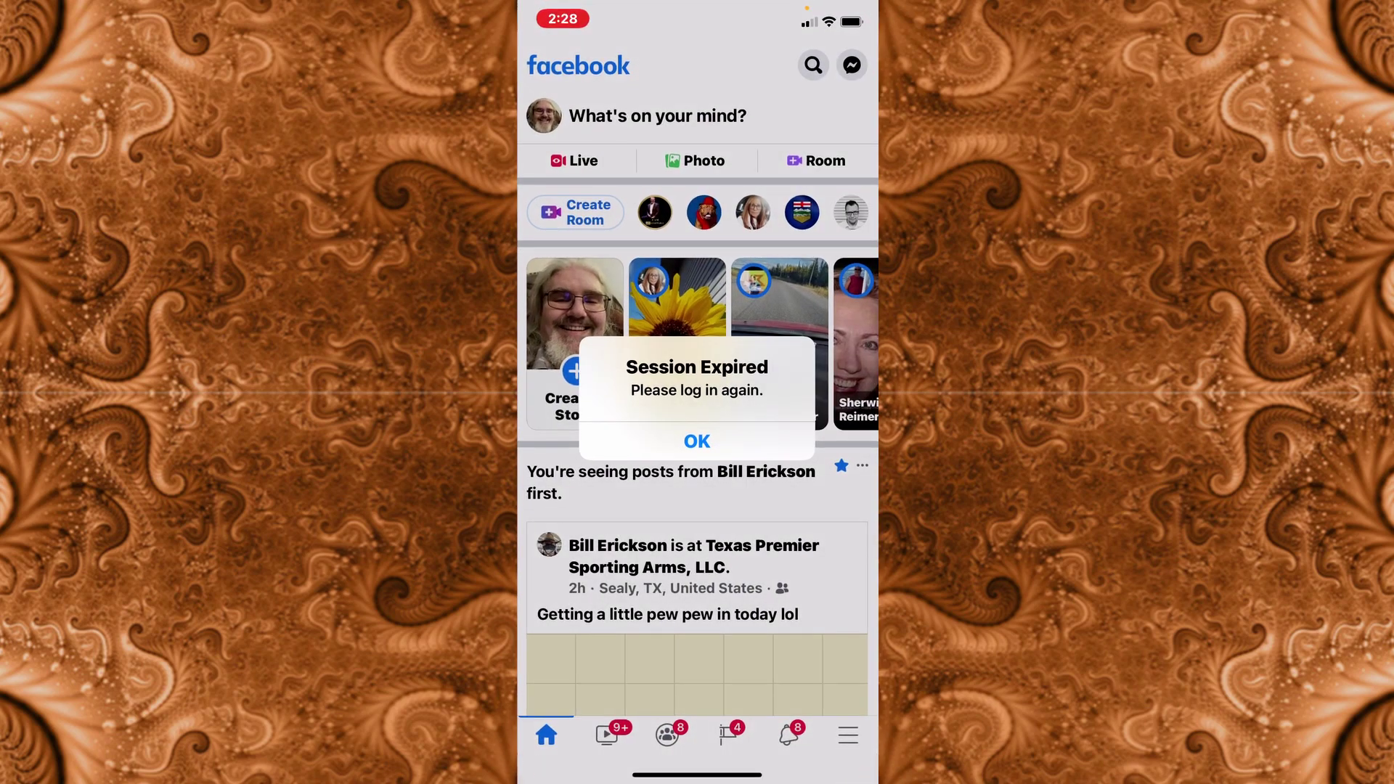
left_click(697, 441)
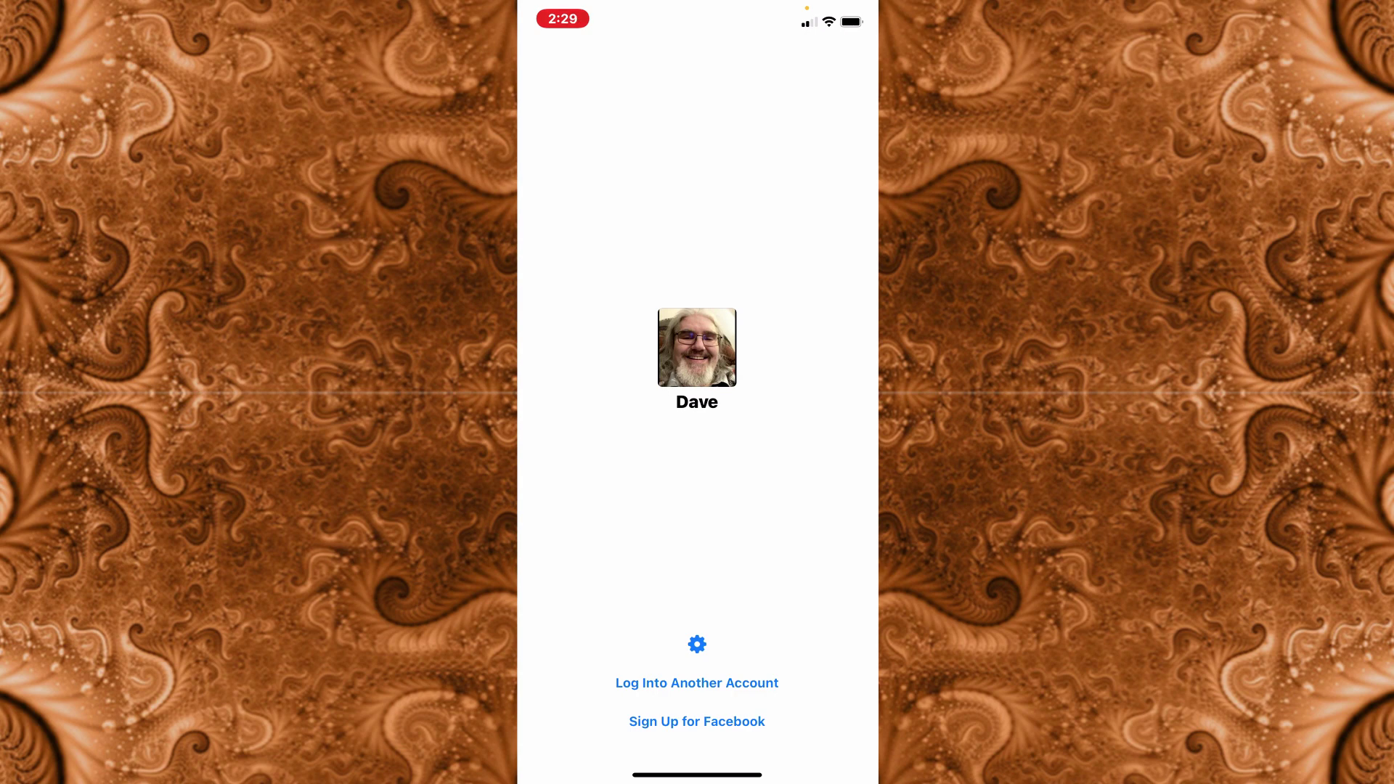
Log back into the saved account by entering the texted login code
left_click(697, 347)
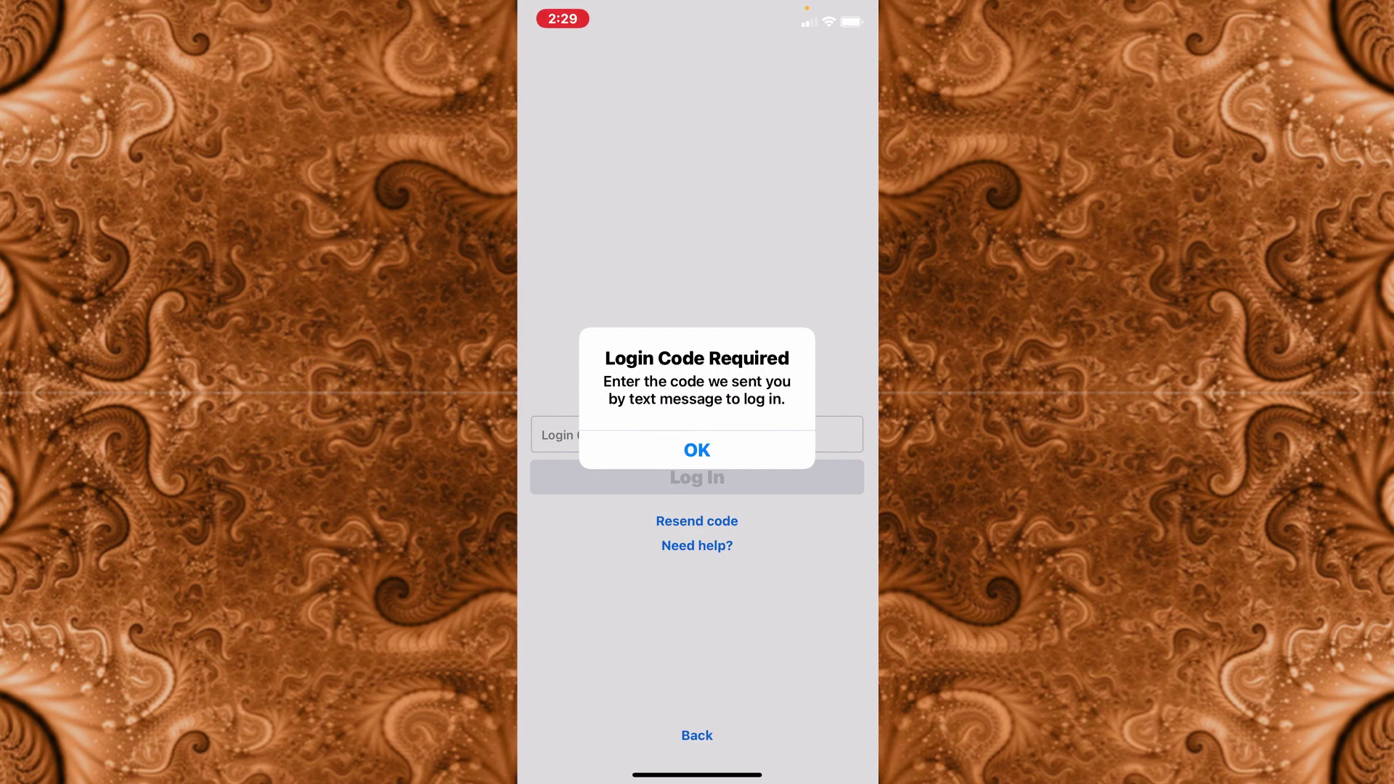
left_click(697, 450)
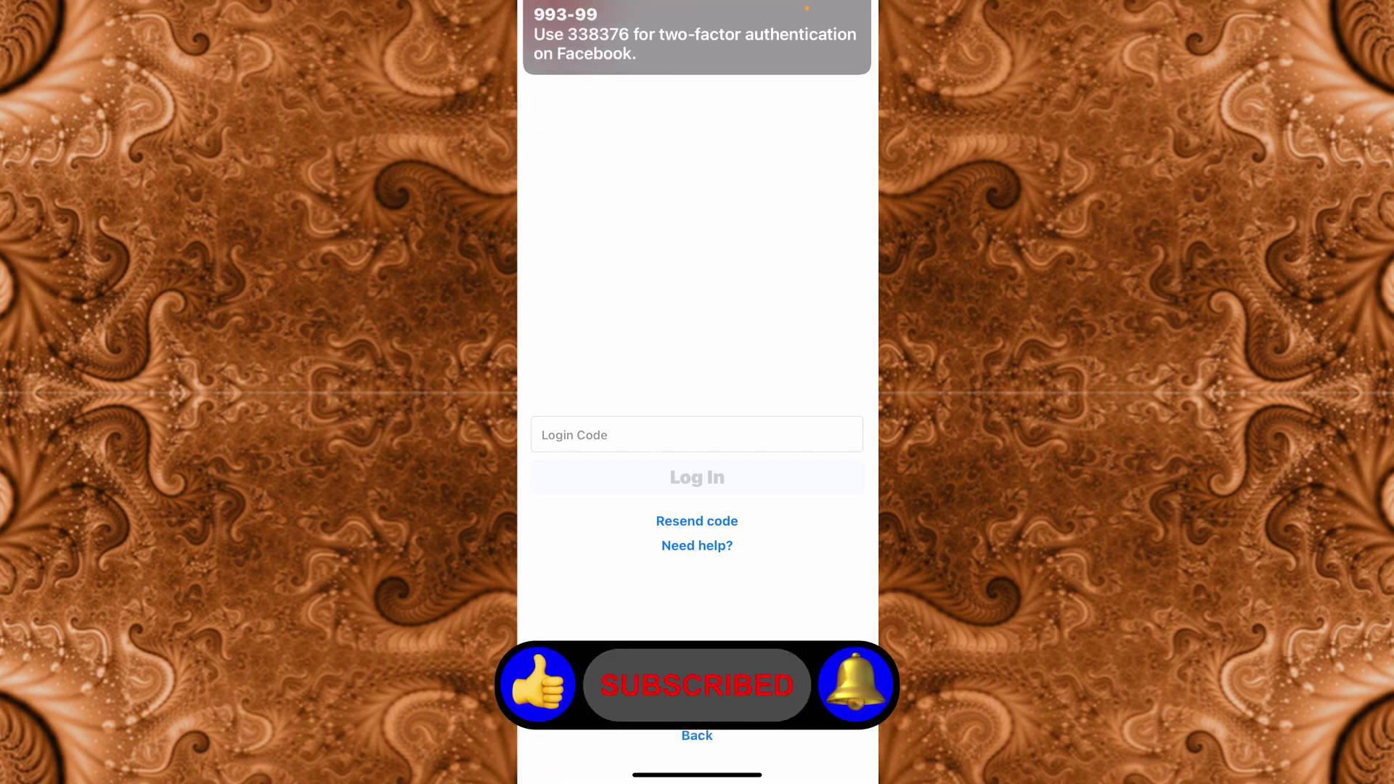
left_click(697, 434)
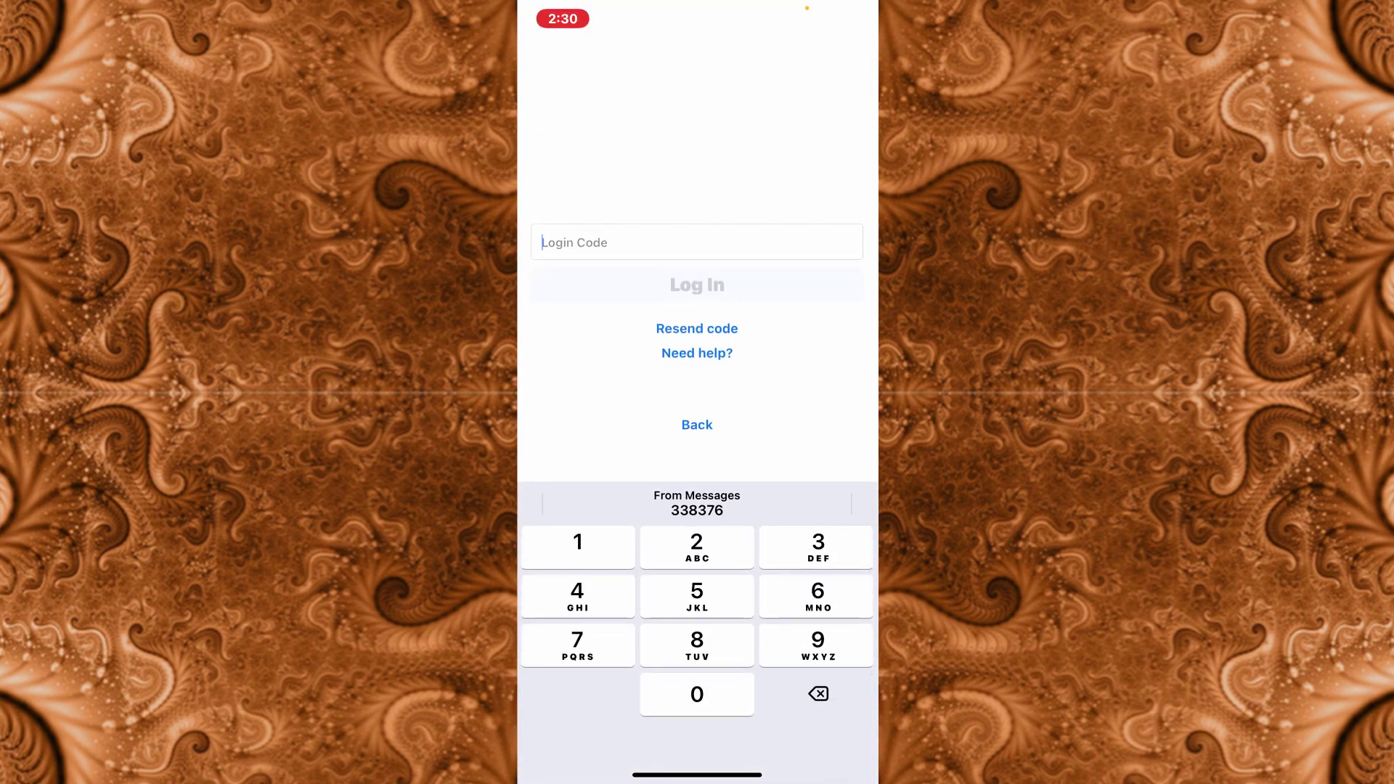
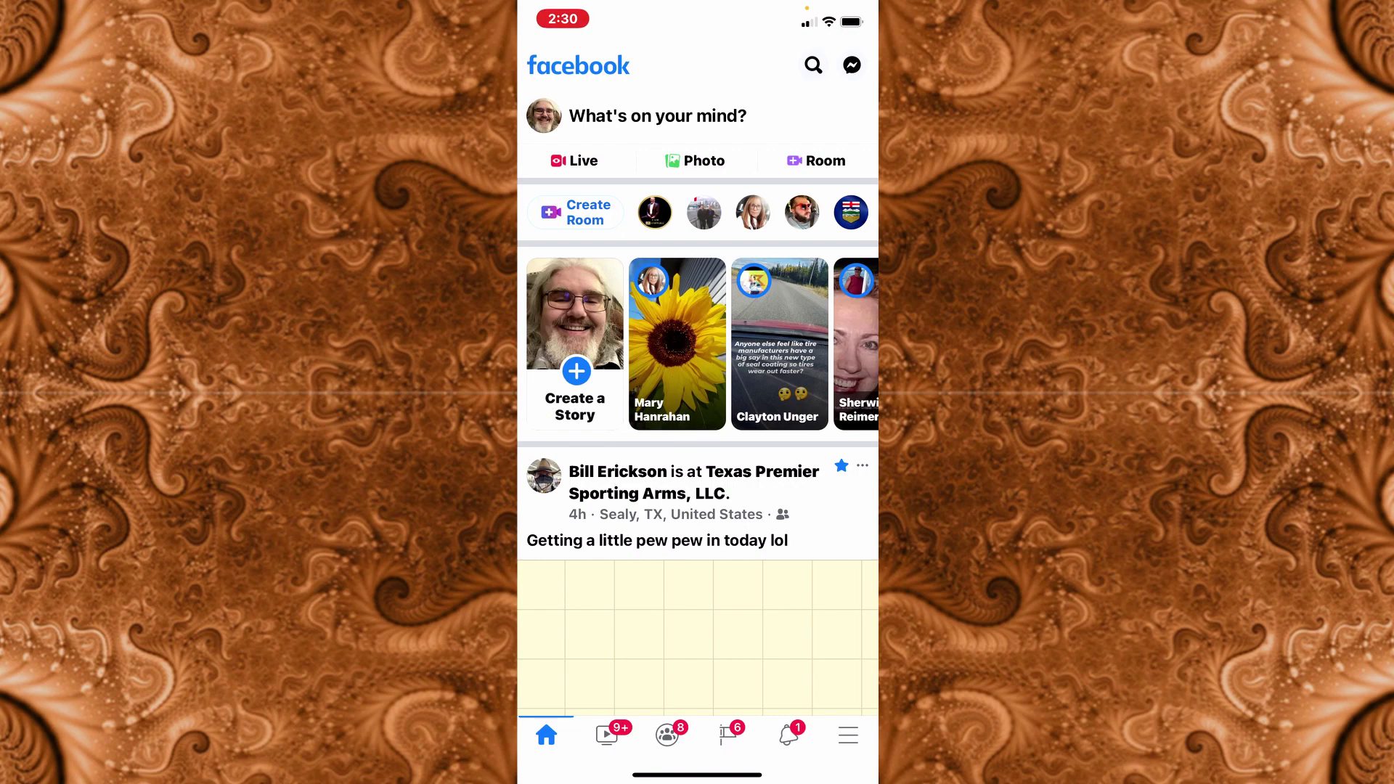
Check the current code in Code Generator under Settings & Privacy, then open Settings
left_click(848, 735)
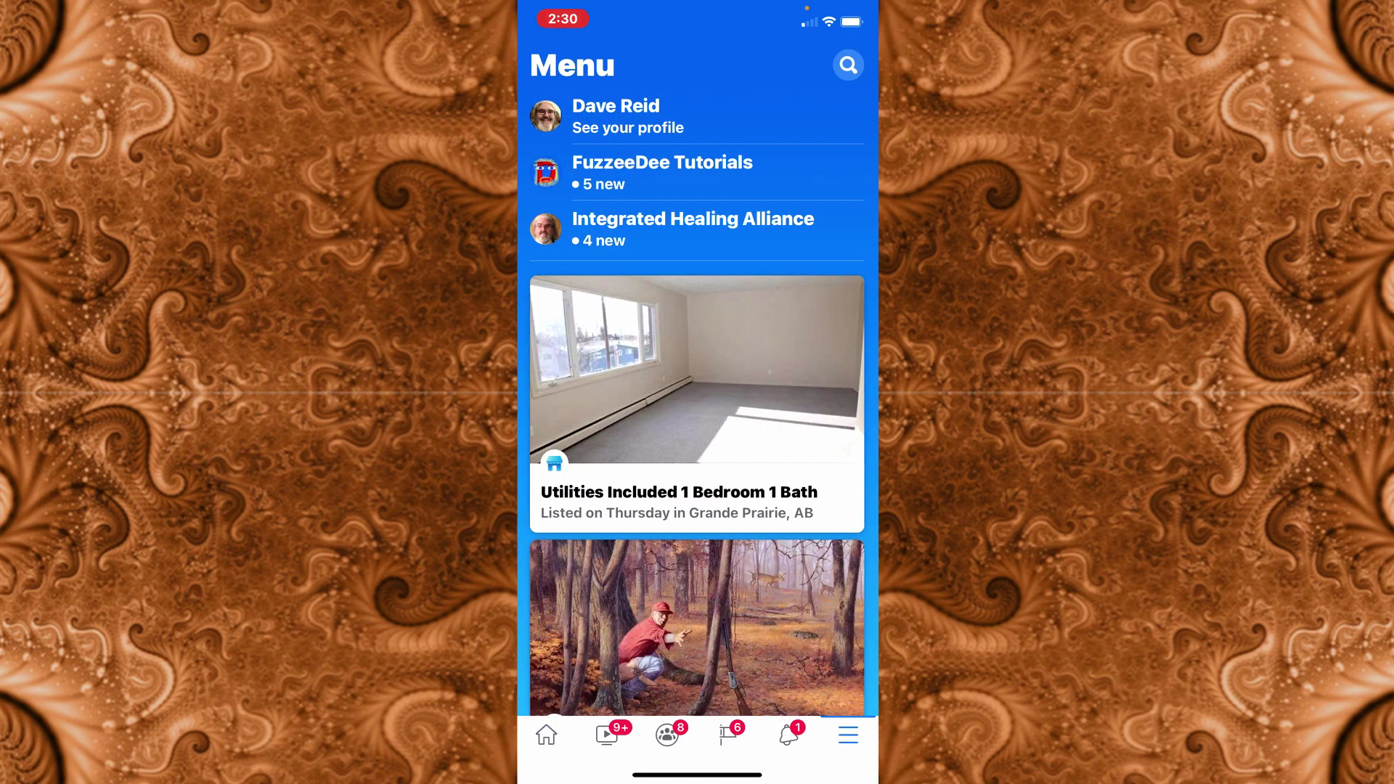
scroll(698, 378, "down", 15)
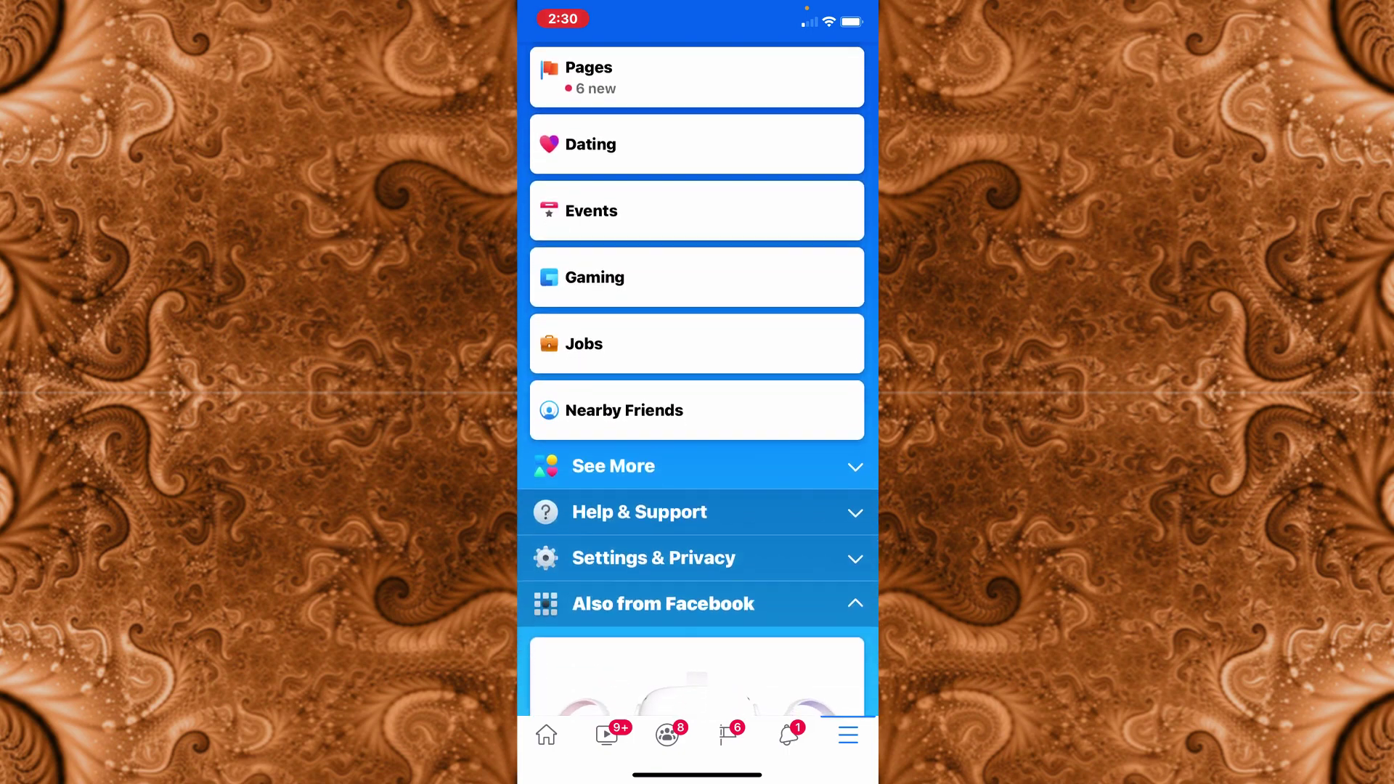
left_click(653, 558)
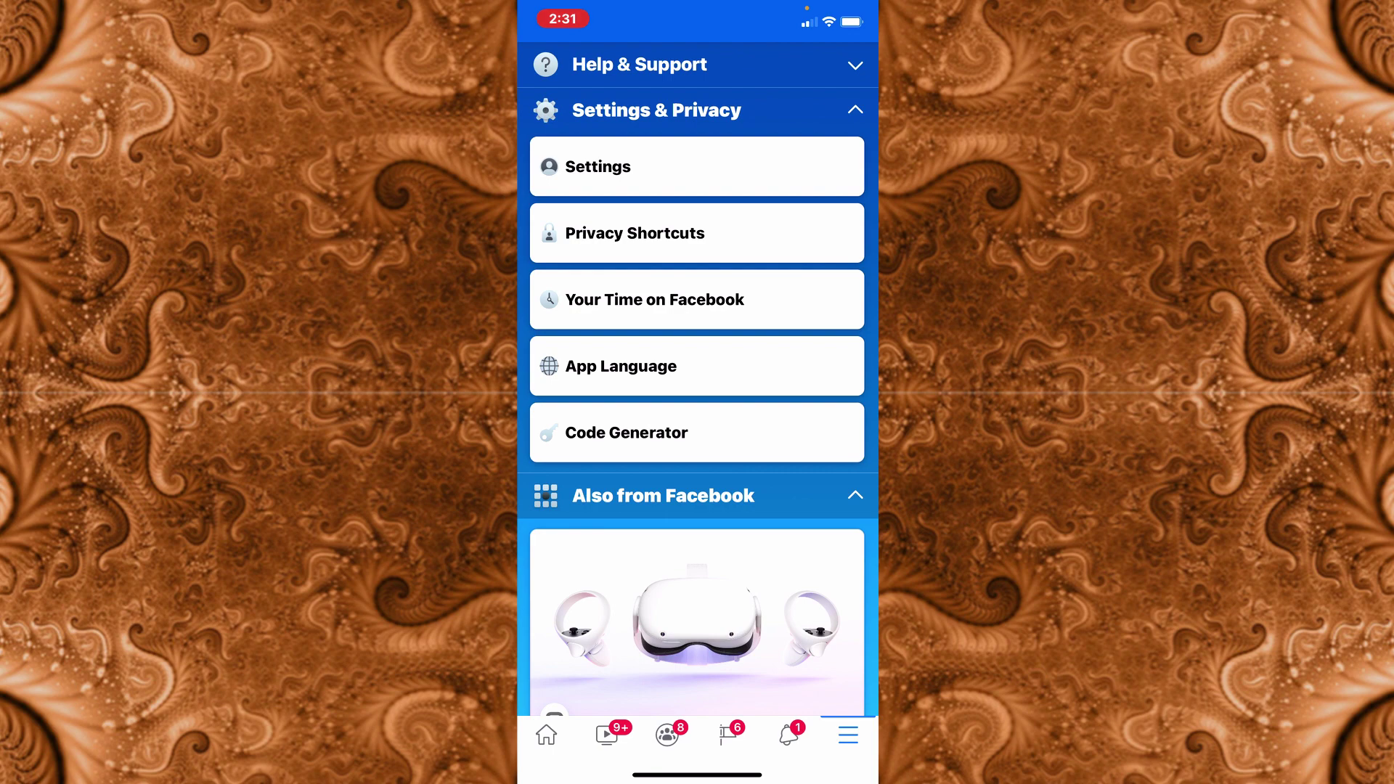
left_click(626, 431)
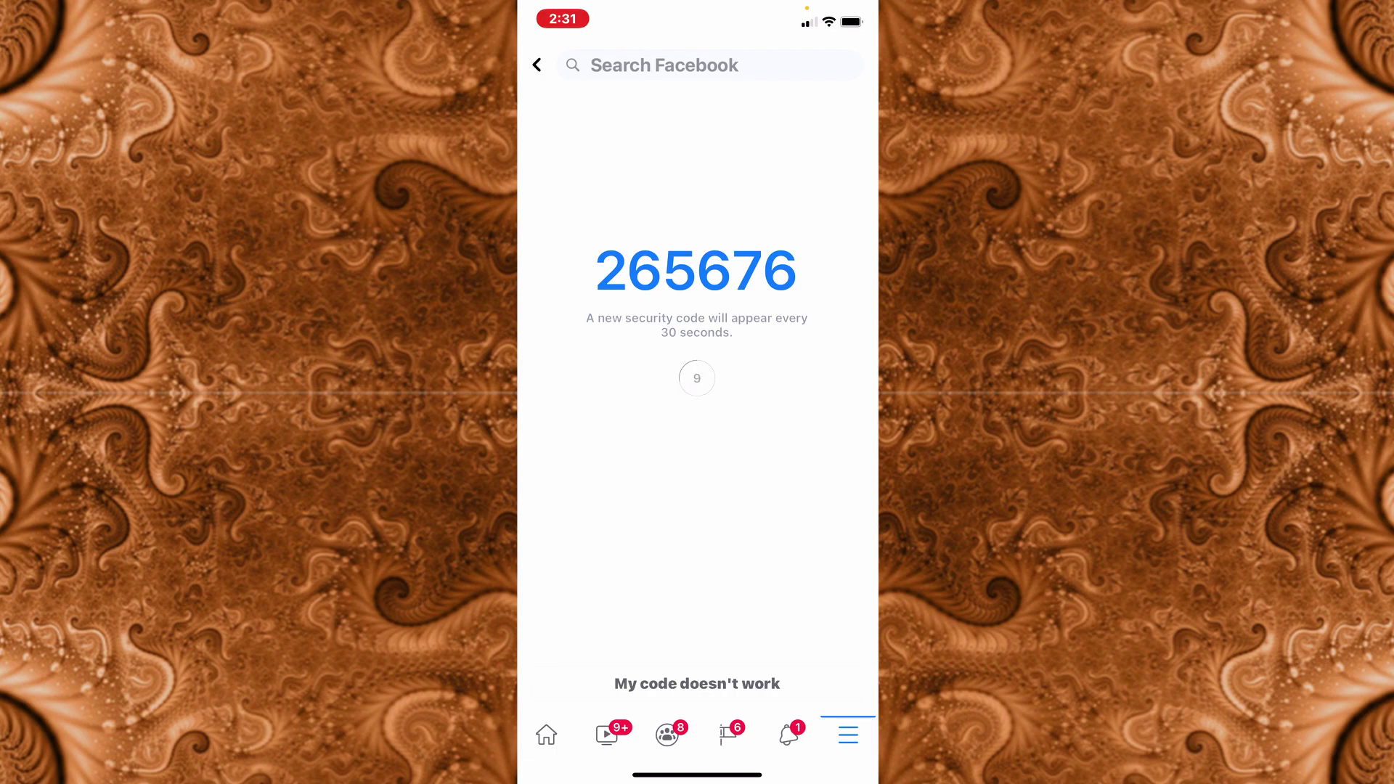
left_click(537, 65)
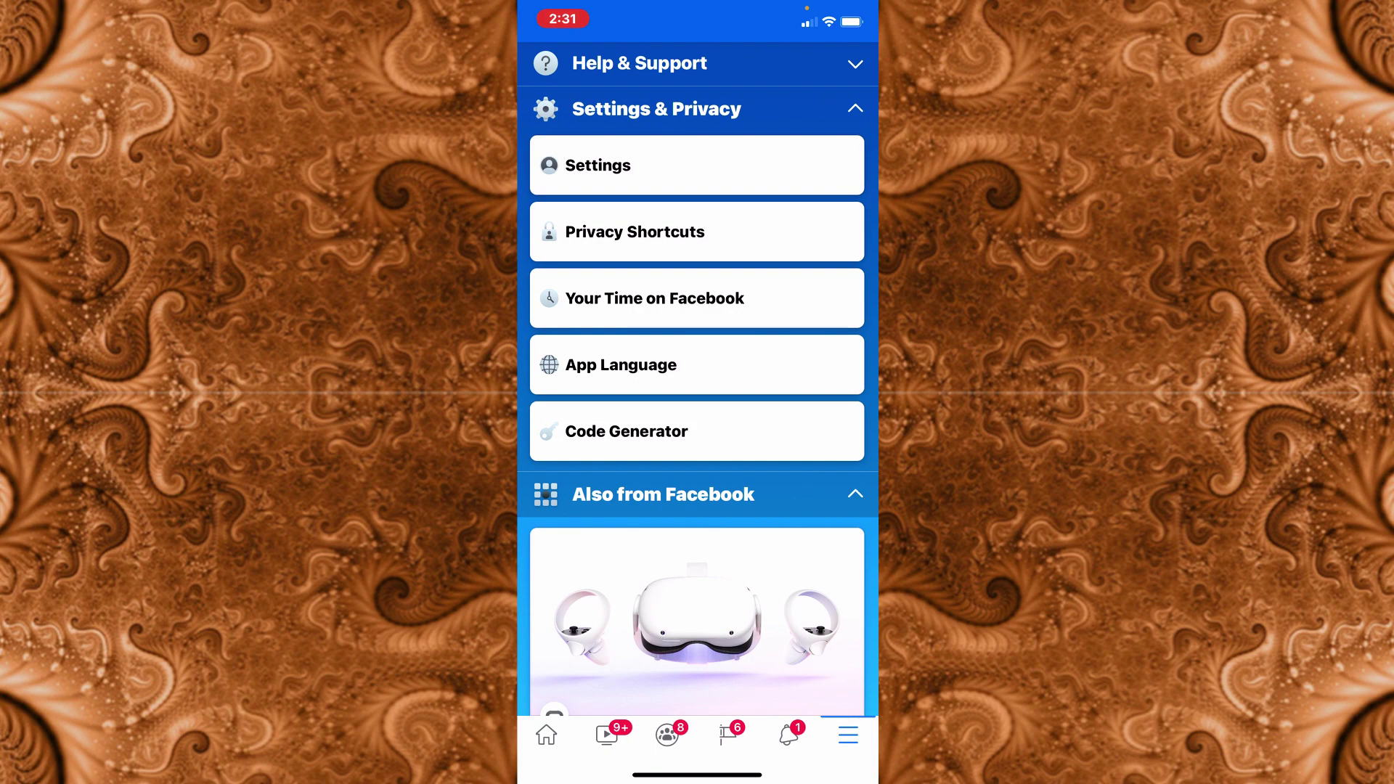
left_click(598, 166)
Open Security and Login from the app's Settings page
left_click(535, 62)
left_click(597, 165)
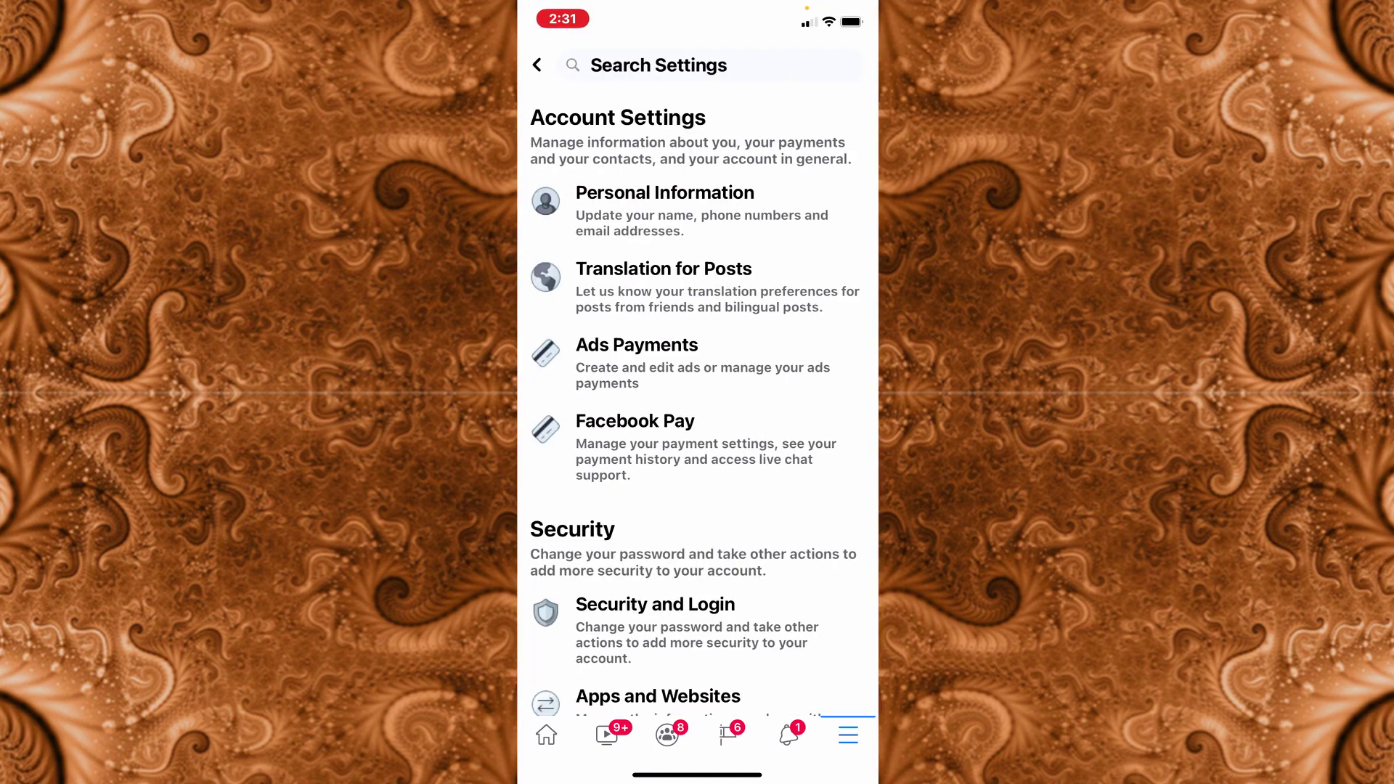
scroll(697, 392, "down", 4)
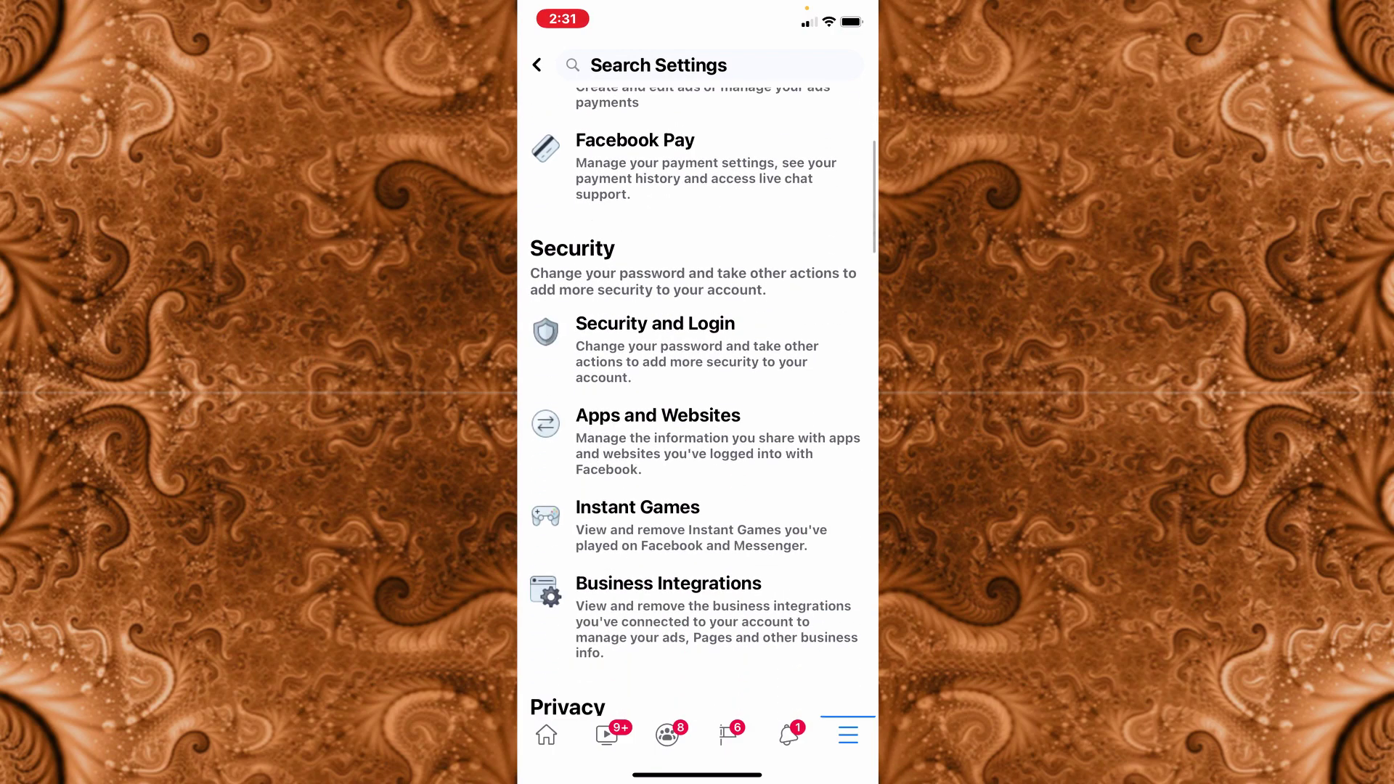
left_click(654, 348)
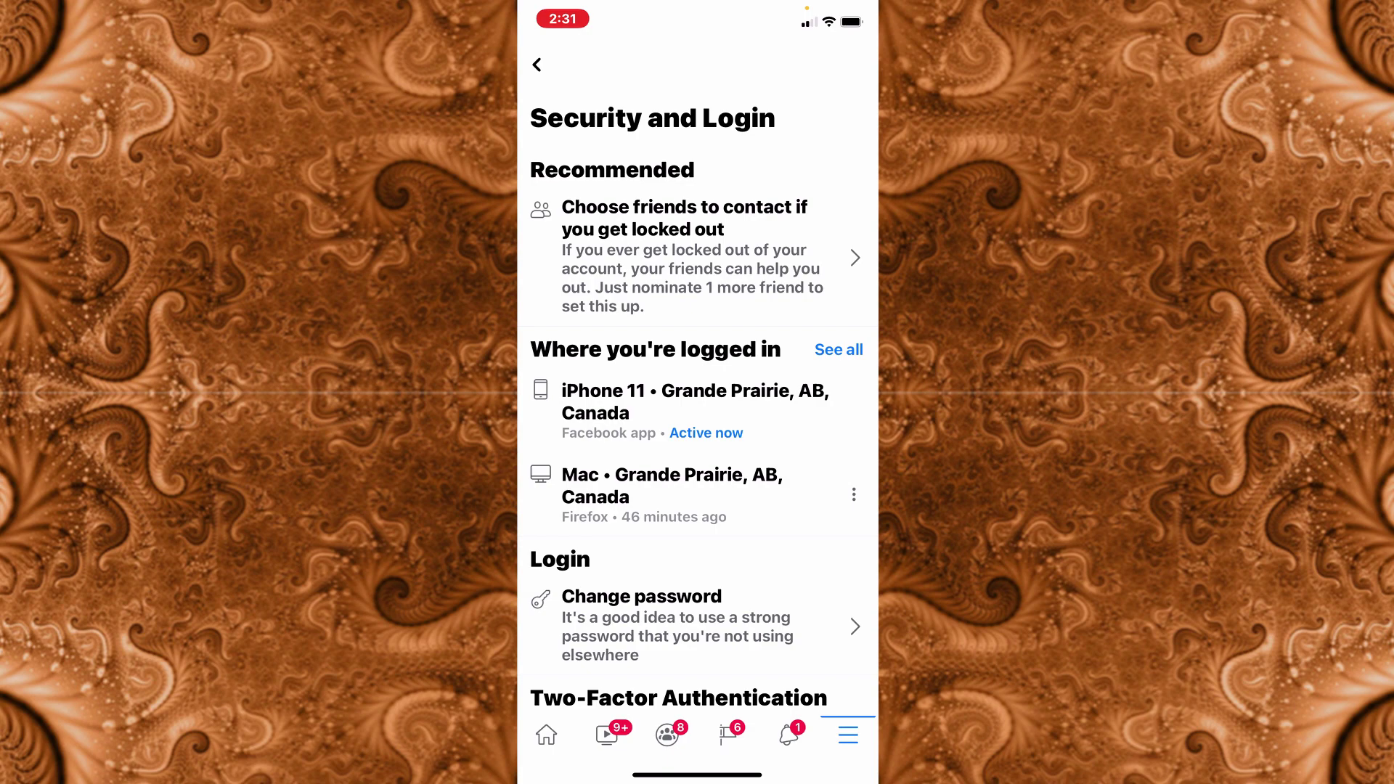
Review all places the account is logged in, then scroll through the two-factor options
left_click(838, 349)
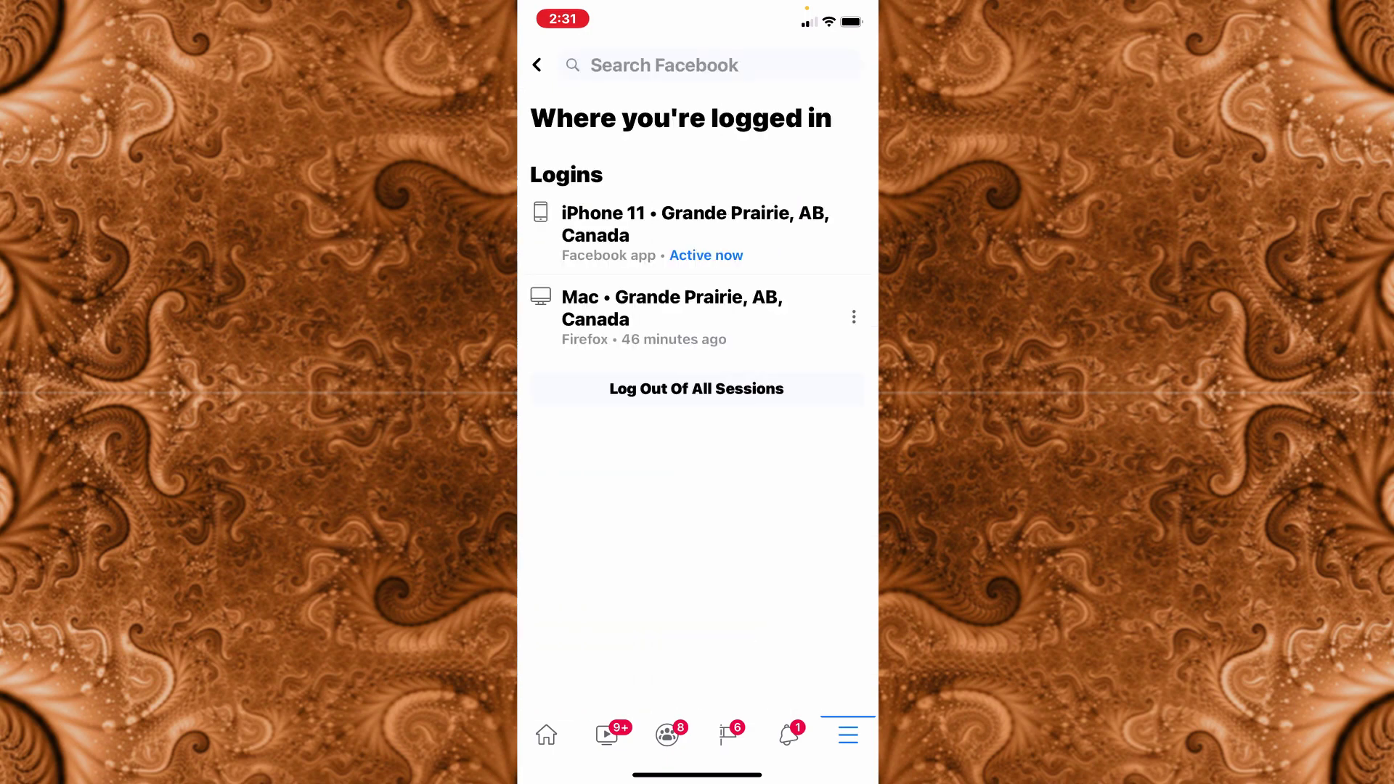
left_click(536, 64)
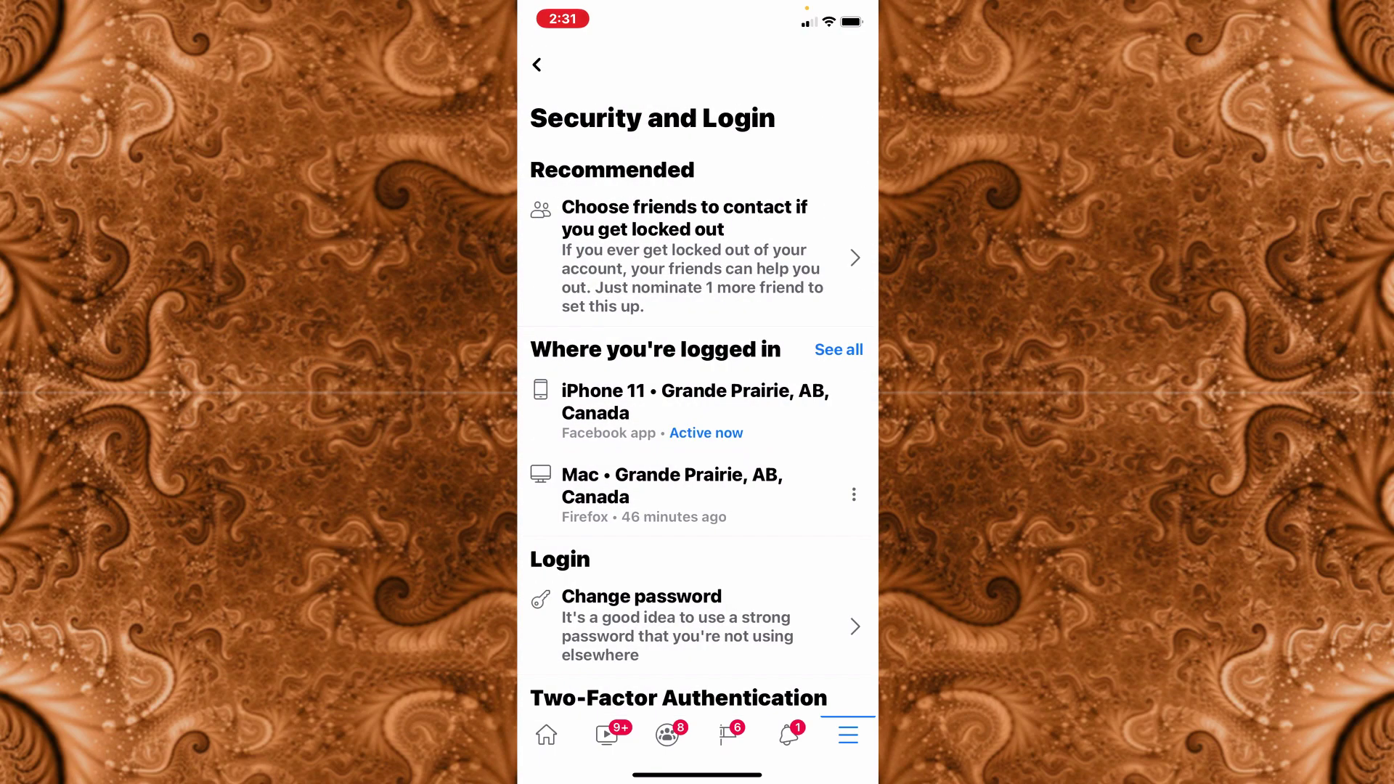
scroll(697, 406, "down", 4)
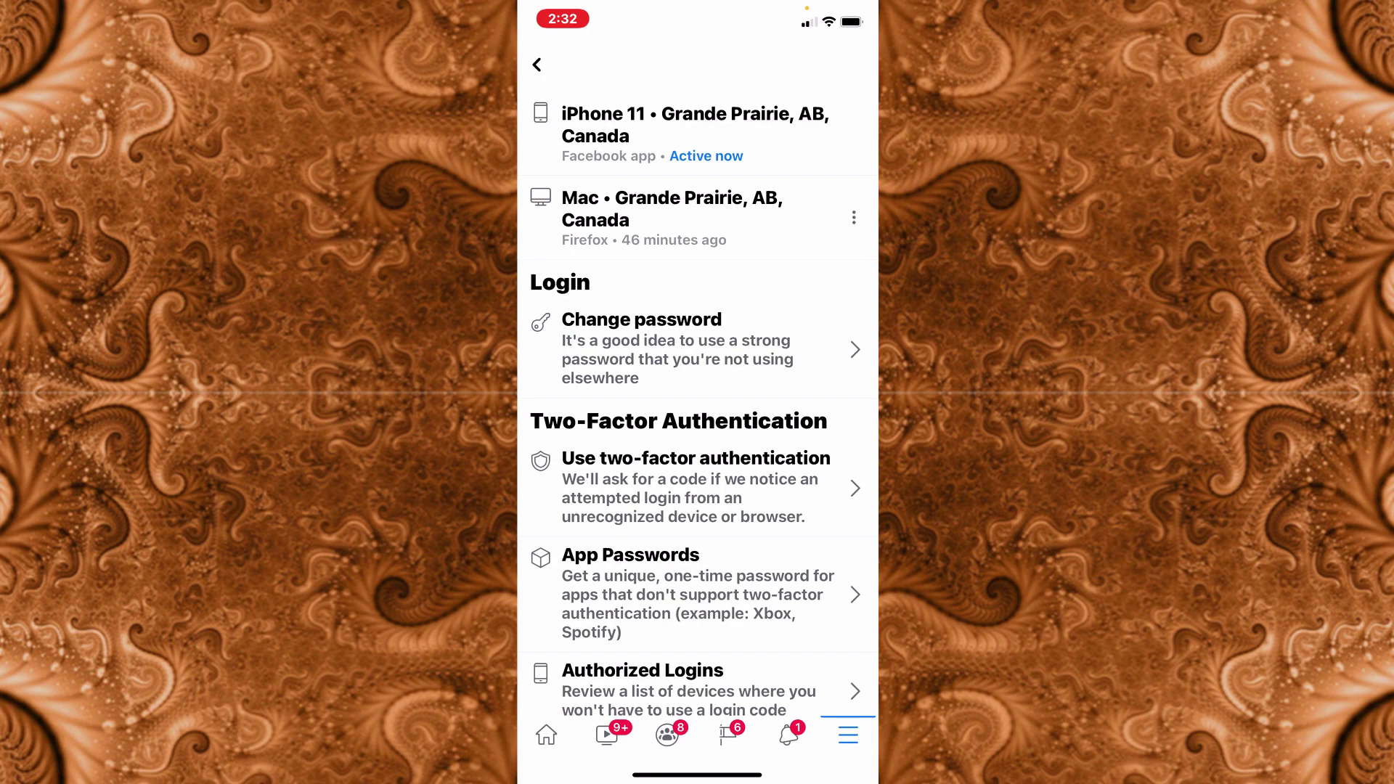
scroll(697, 406, "up", 3)
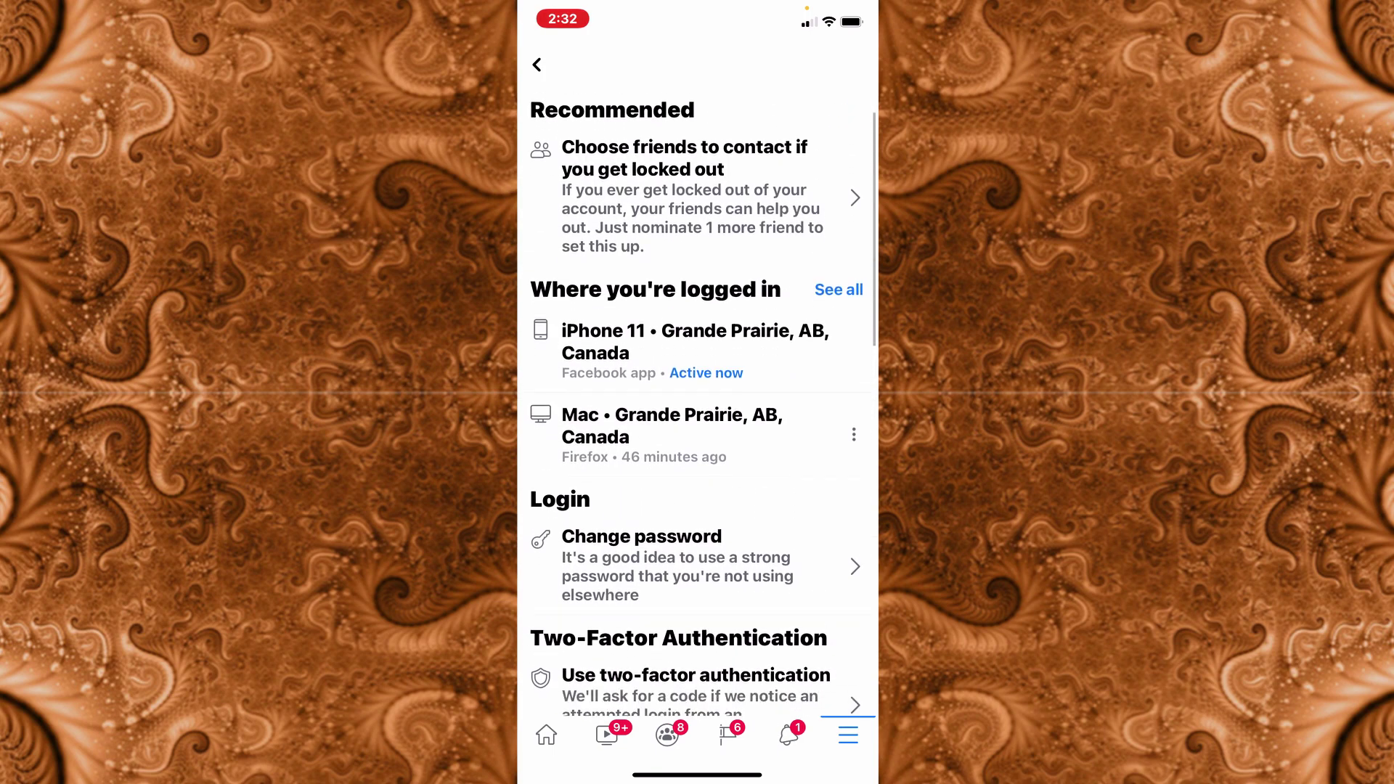
scroll(697, 406, "down", 4)
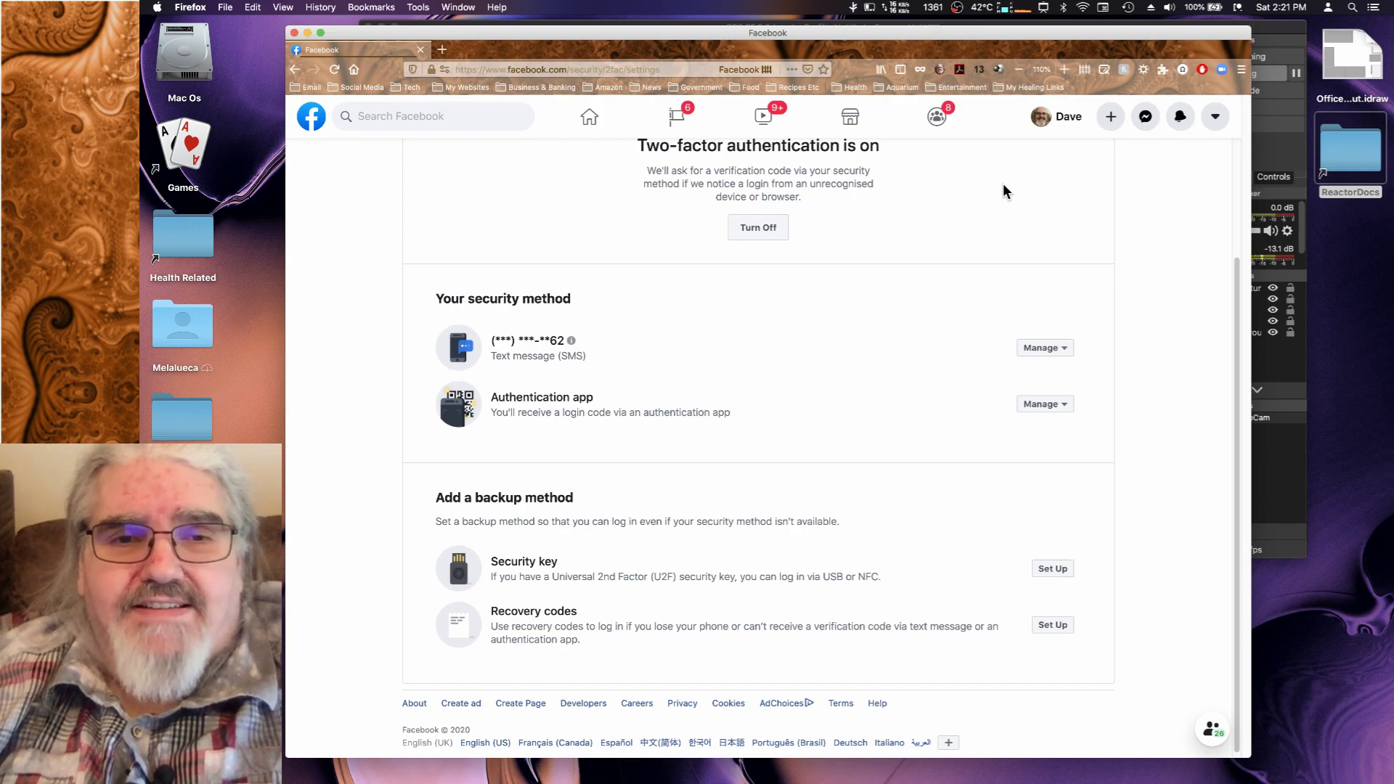
Leave the two-factor authentication page and open your own profile timeline
left_click(980, 197)
left_click(946, 263)
scroll(947, 264, "up", 4)
left_click(1068, 120)
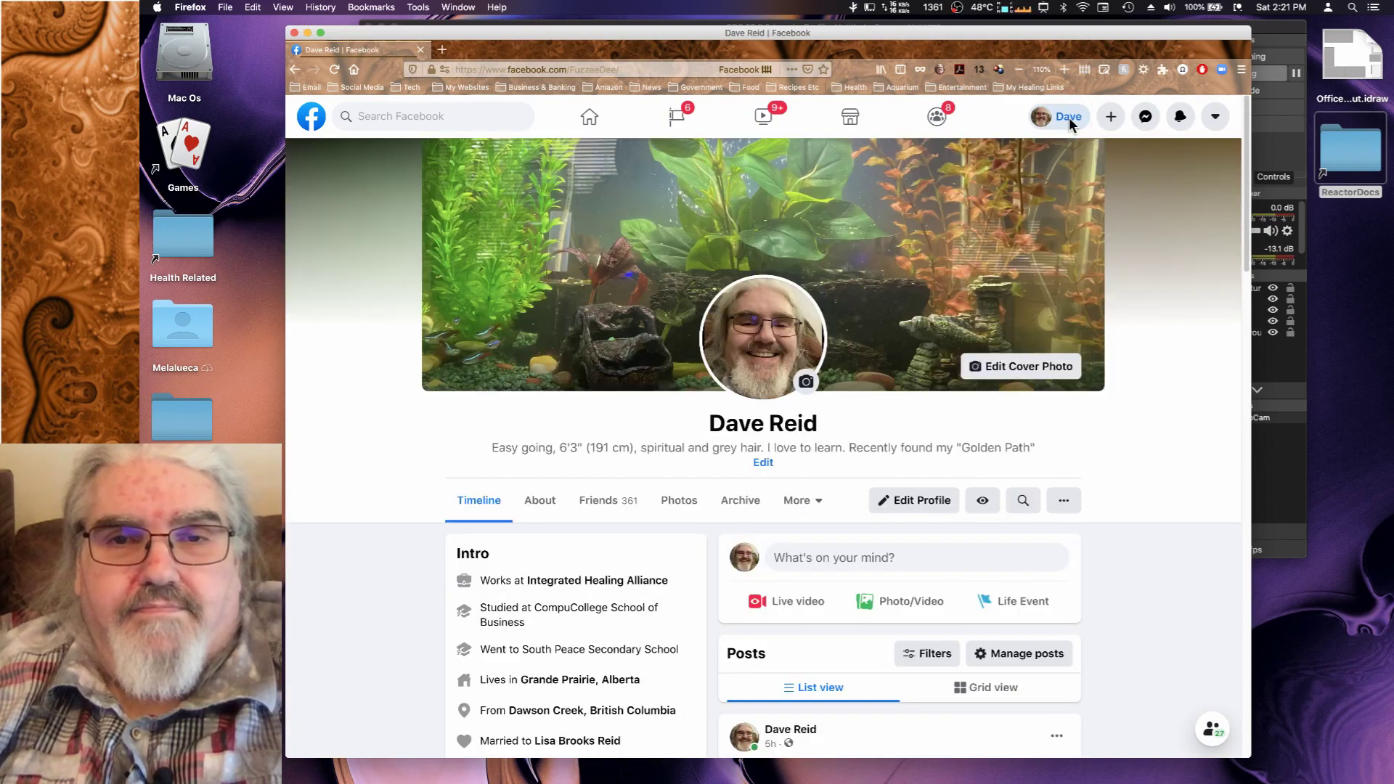
Go to Settings & privacy > Settings > Security and login, where two-factor authentication shows On
left_click(1101, 202)
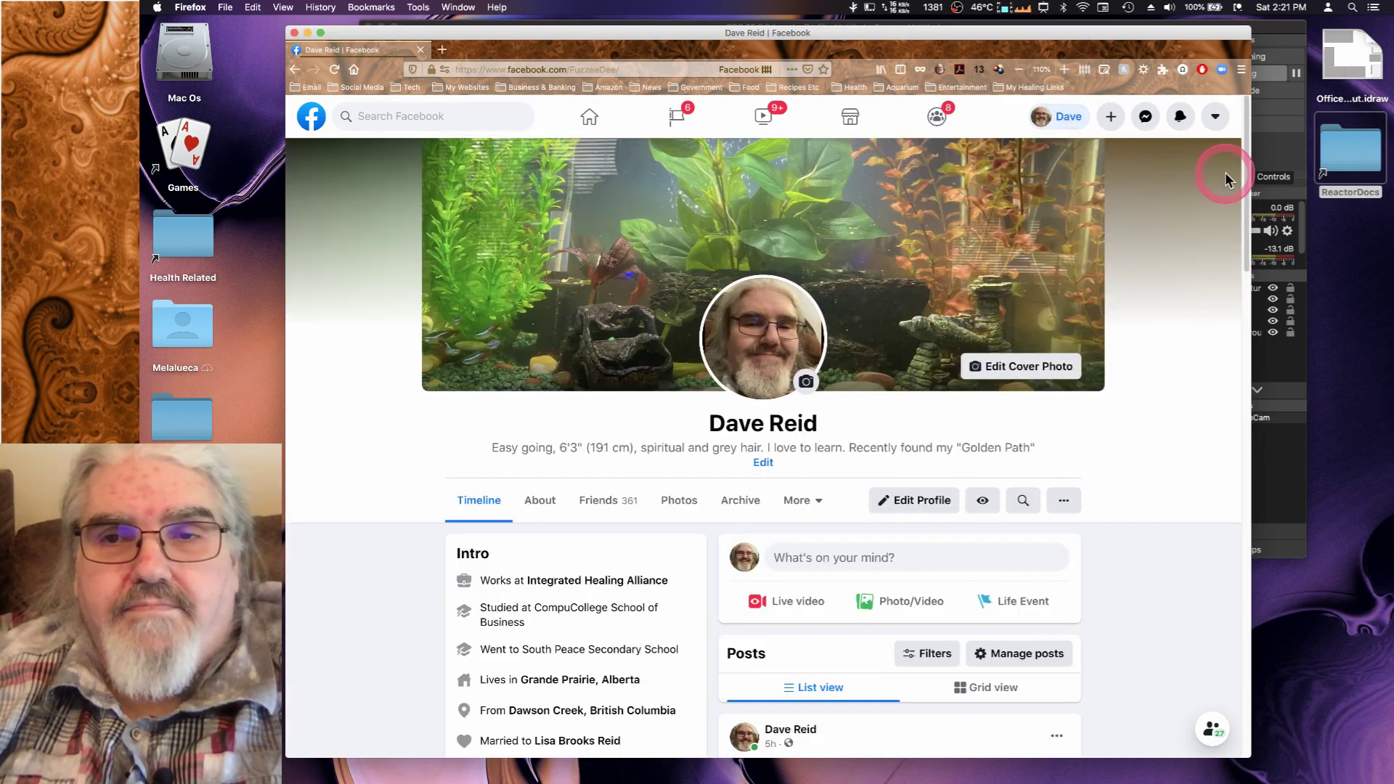
left_click(1217, 122)
left_click(1131, 278)
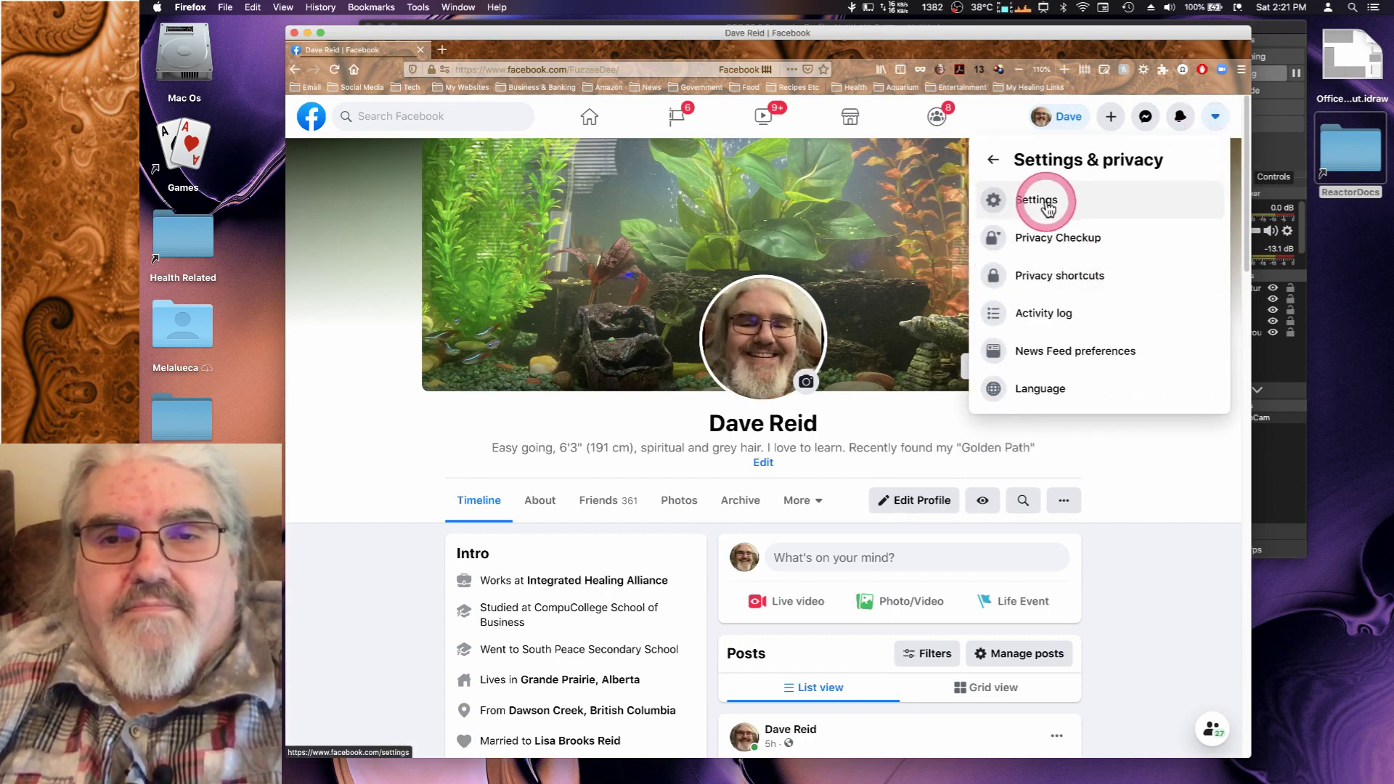
left_click(1046, 208)
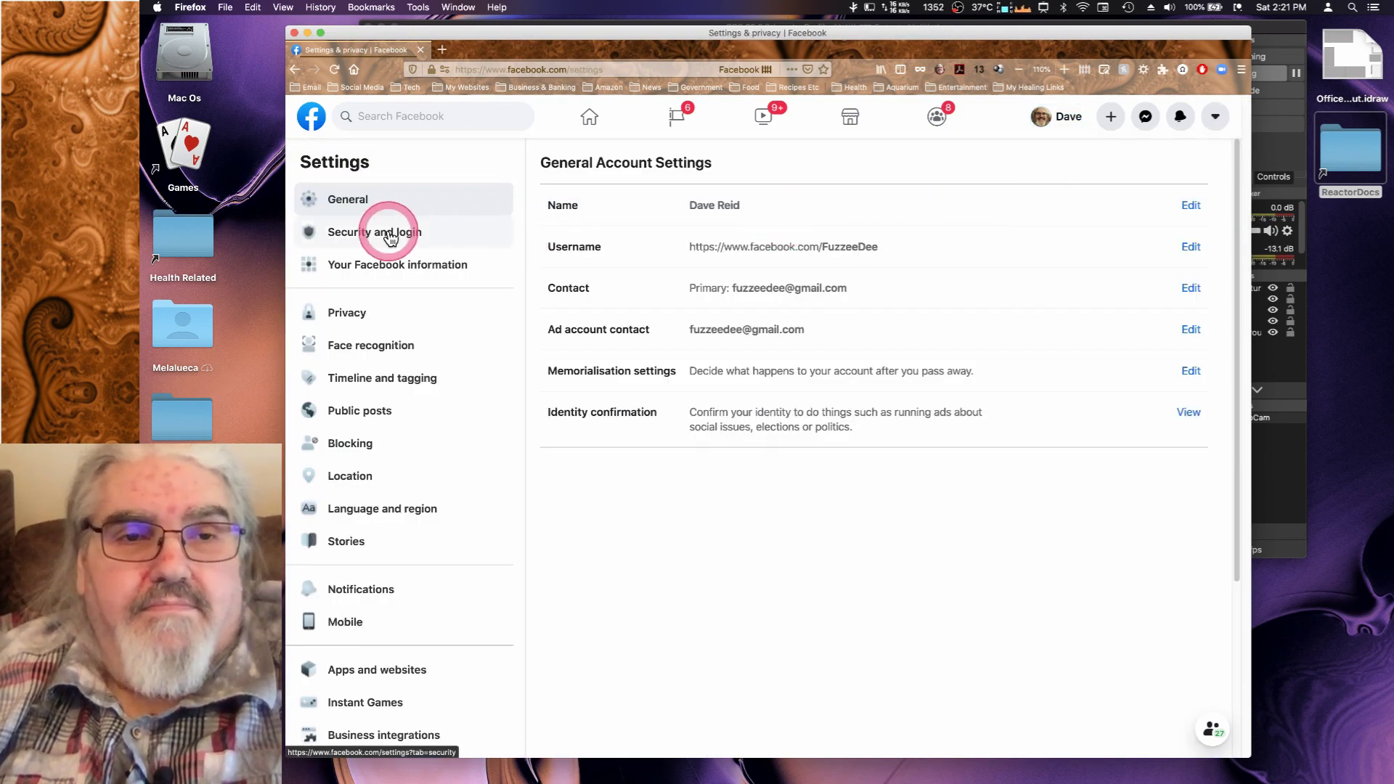
left_click(391, 236)
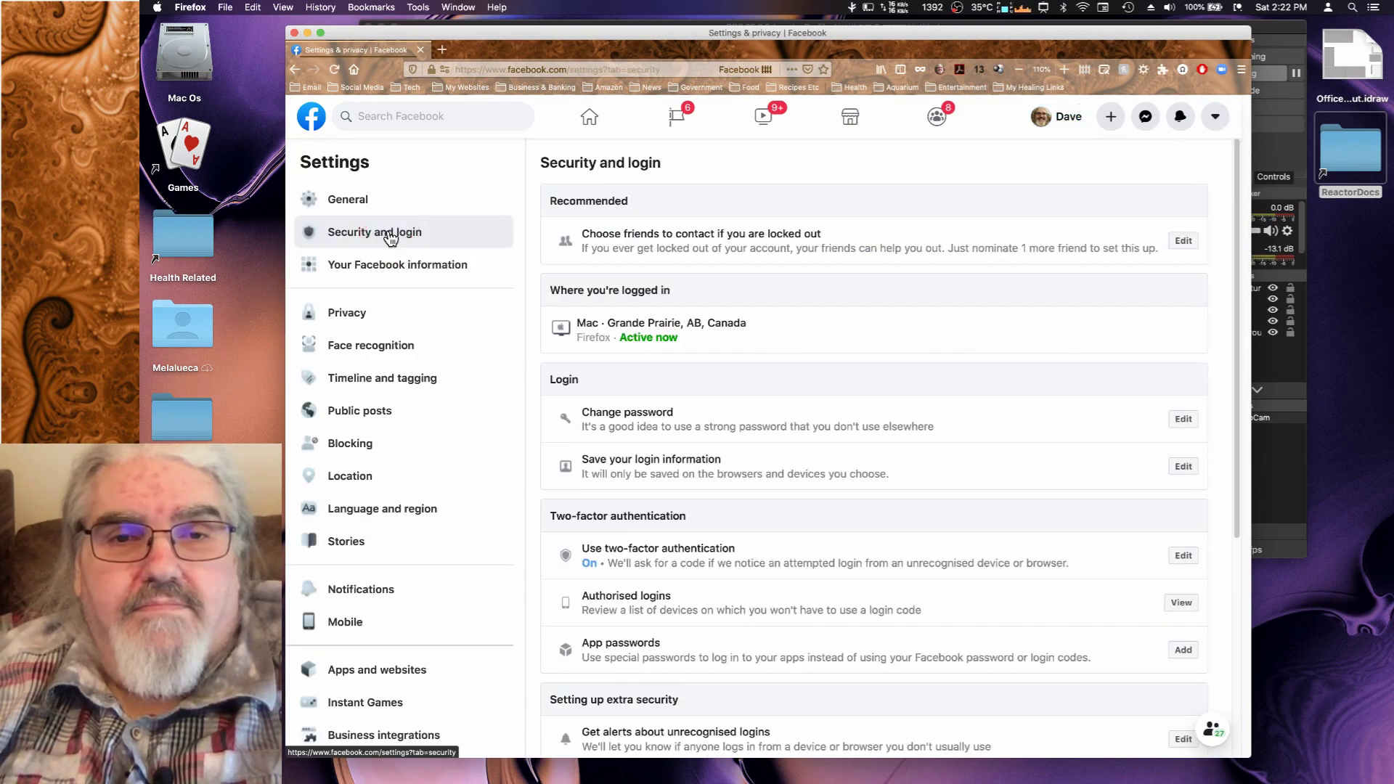
Expand App passwords on the Security and login page to reveal the generate app passwords link
left_click(702, 301)
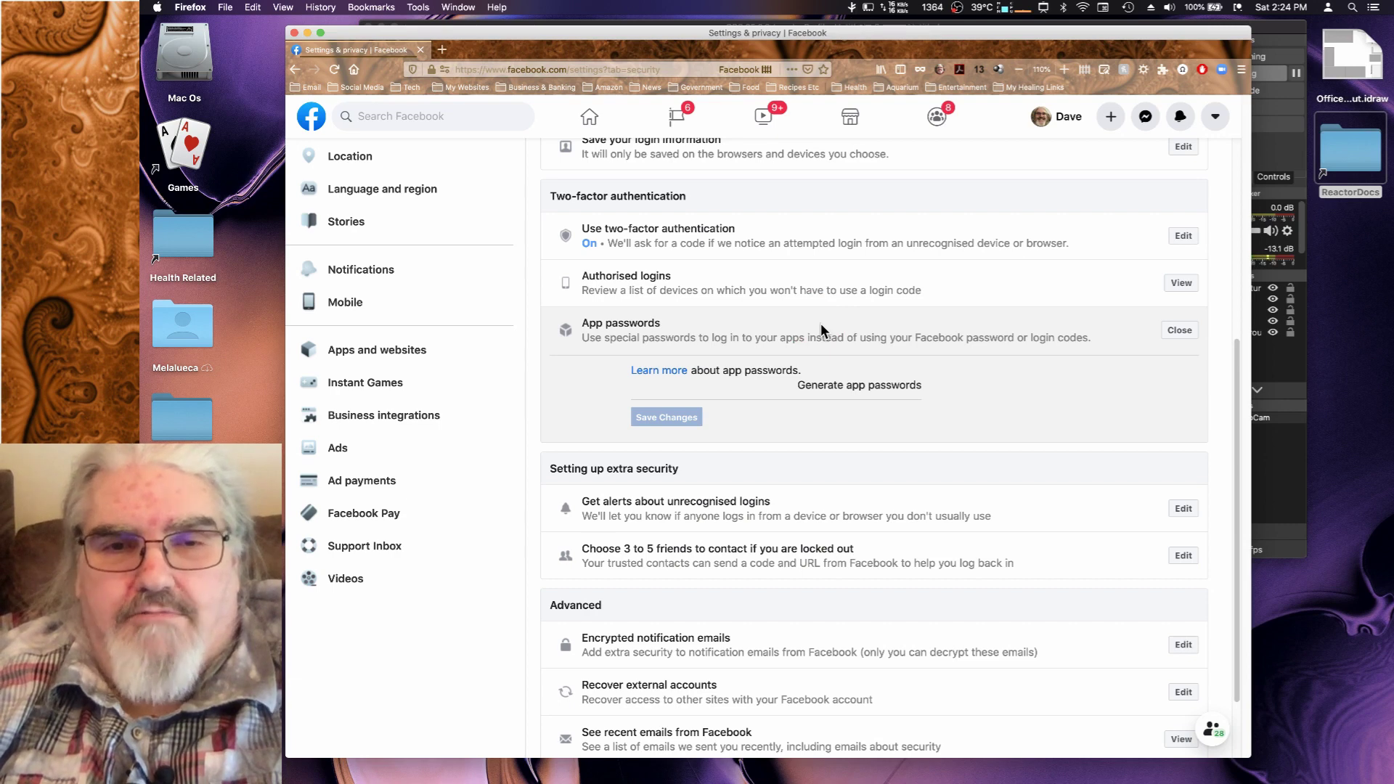
left_click(746, 320)
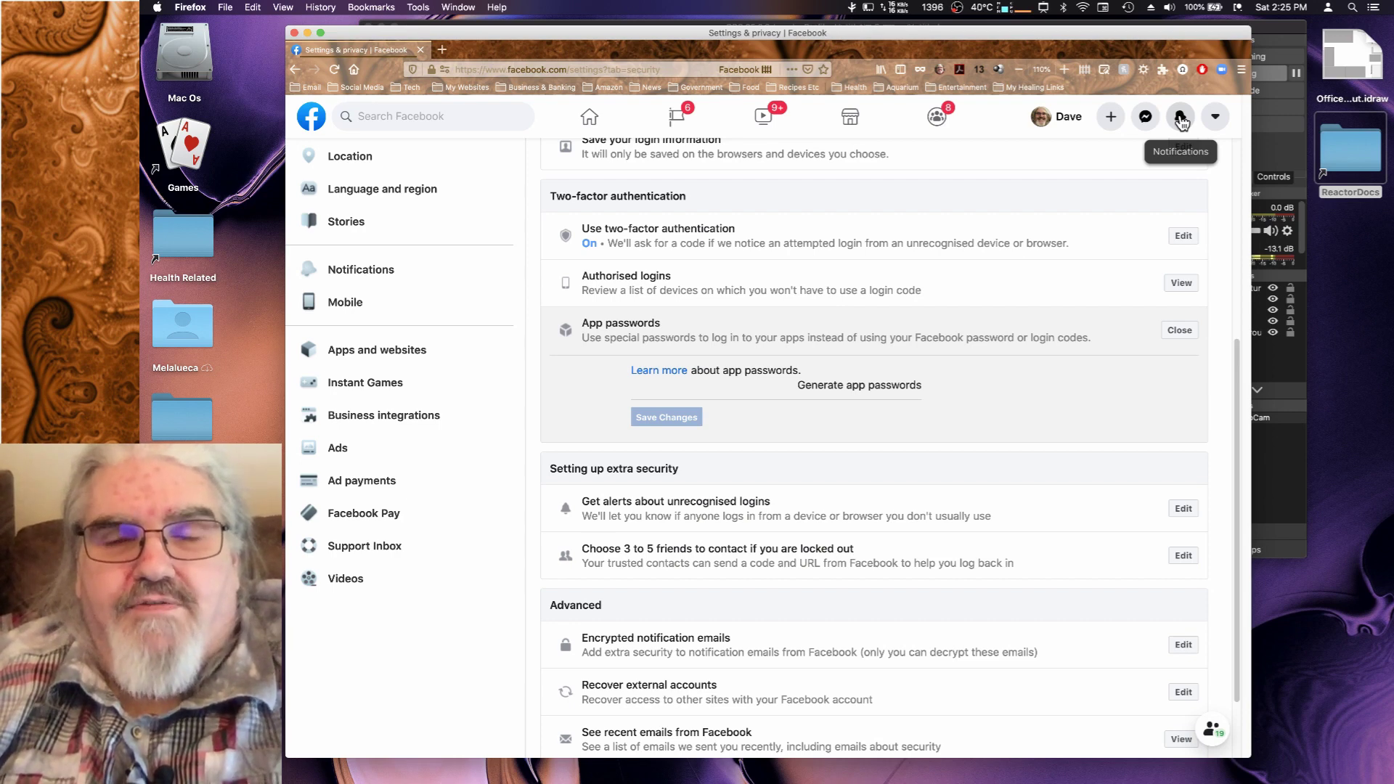
left_click(1179, 124)
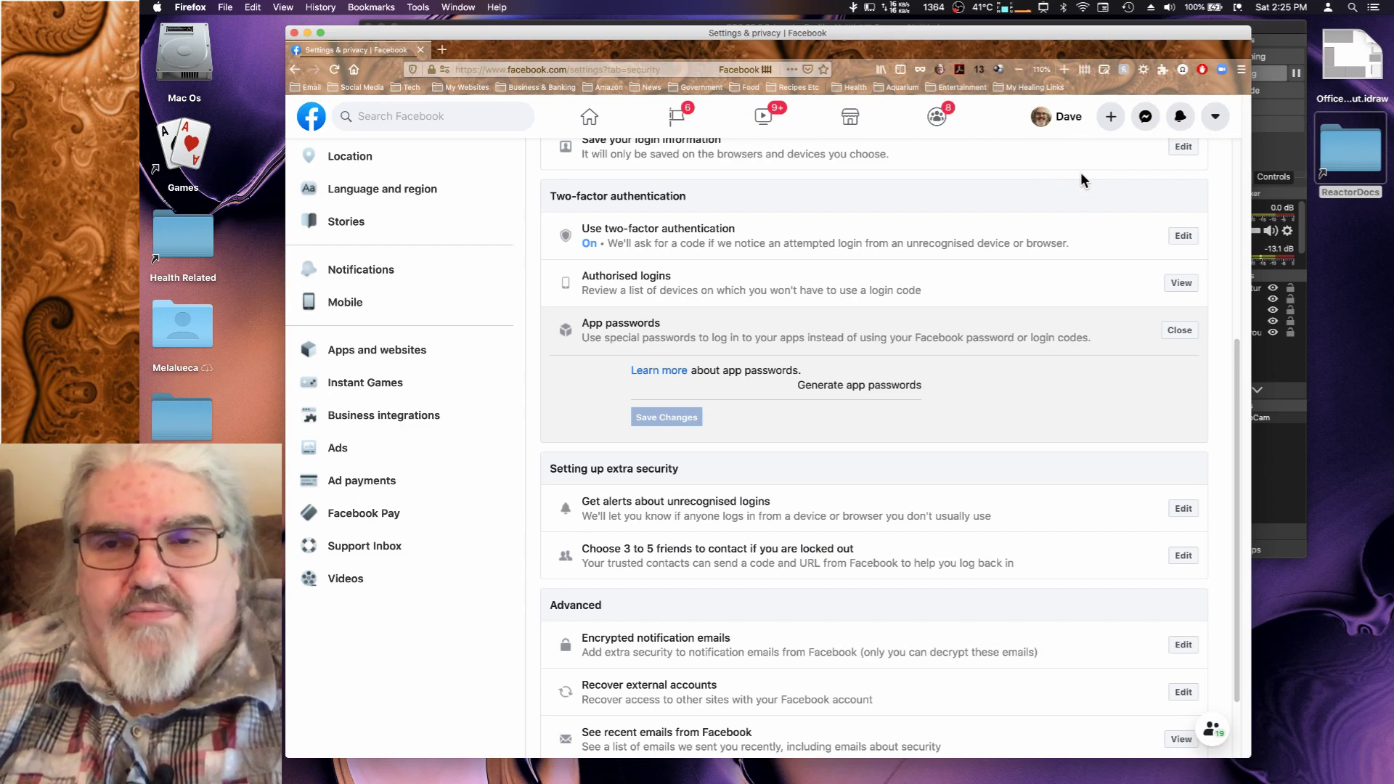
mouse_move(1081, 172)
left_mouse_down()
mouse_move(1136, 176)
mouse_move(1100, 182)
left_mouse_up()
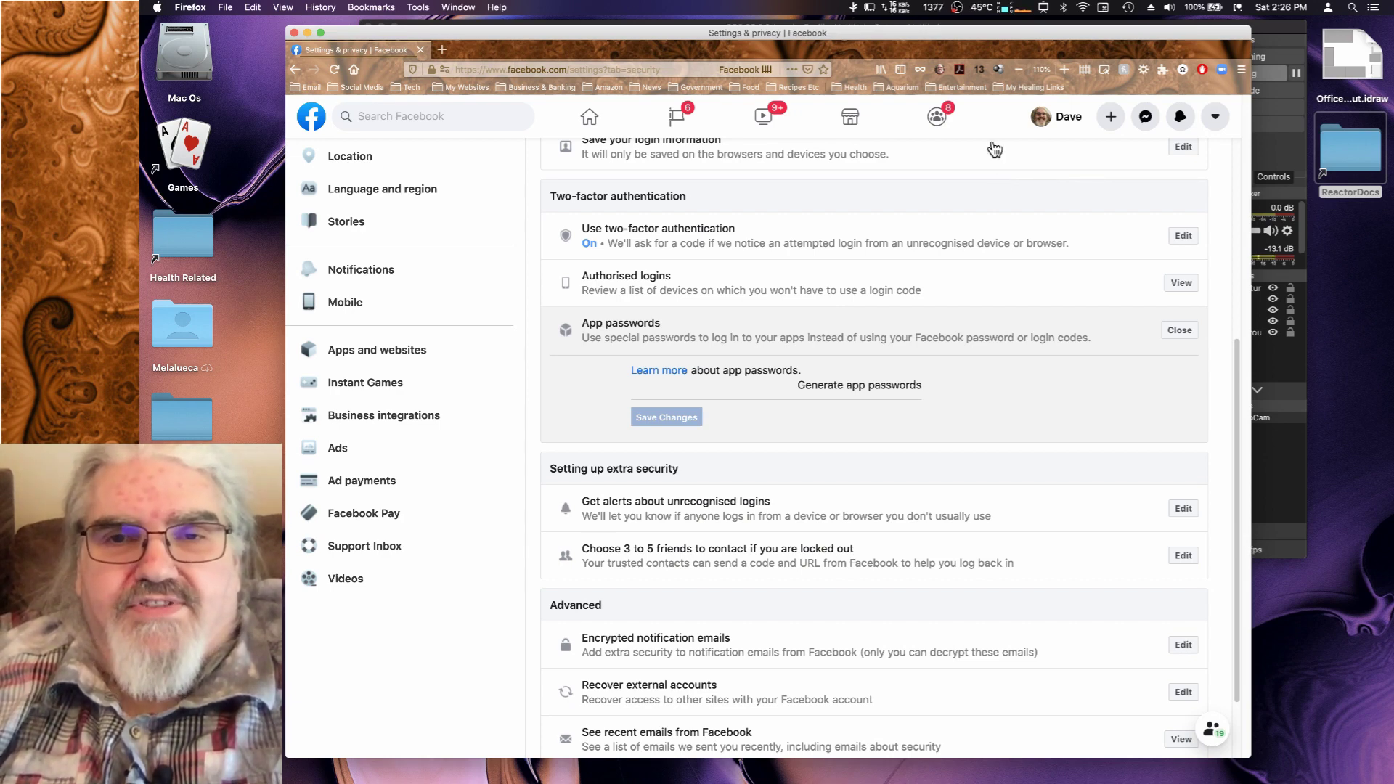
left_click(998, 118)
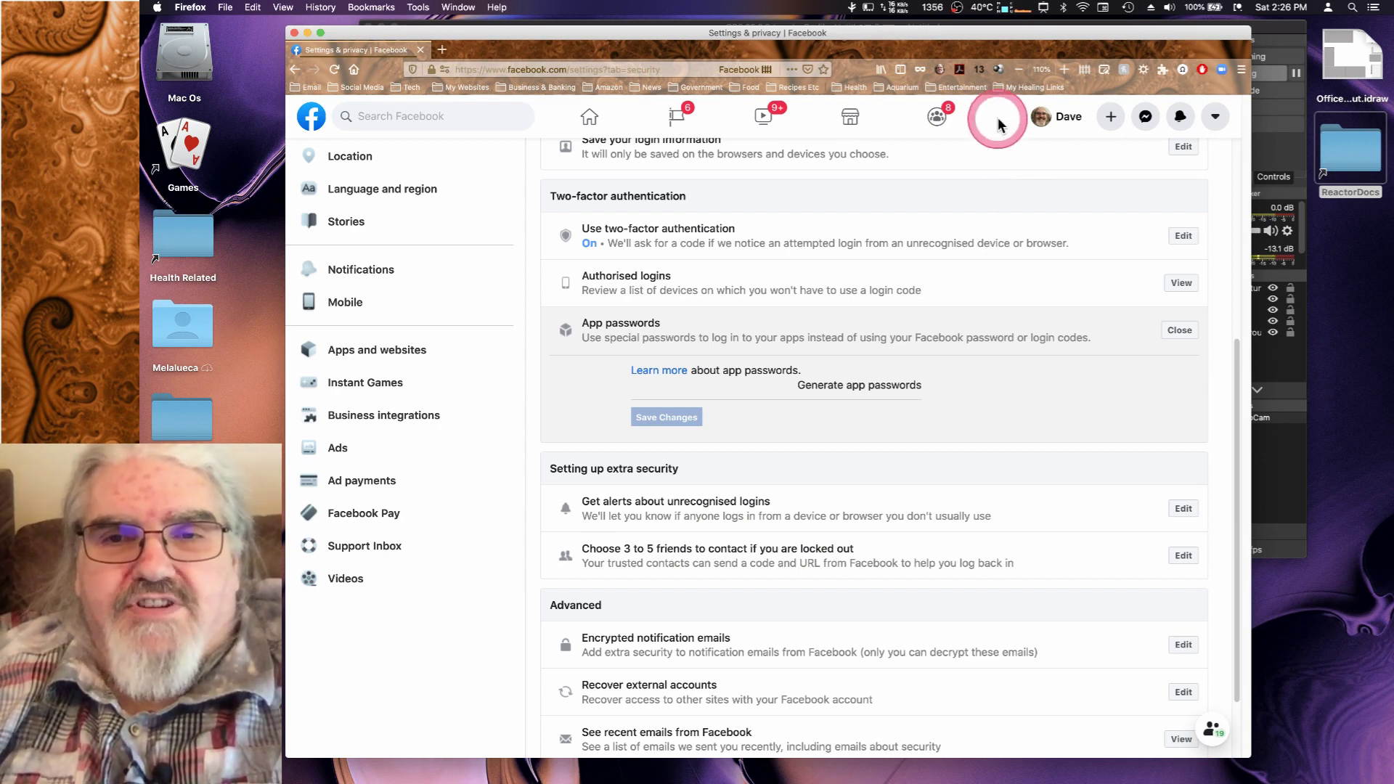